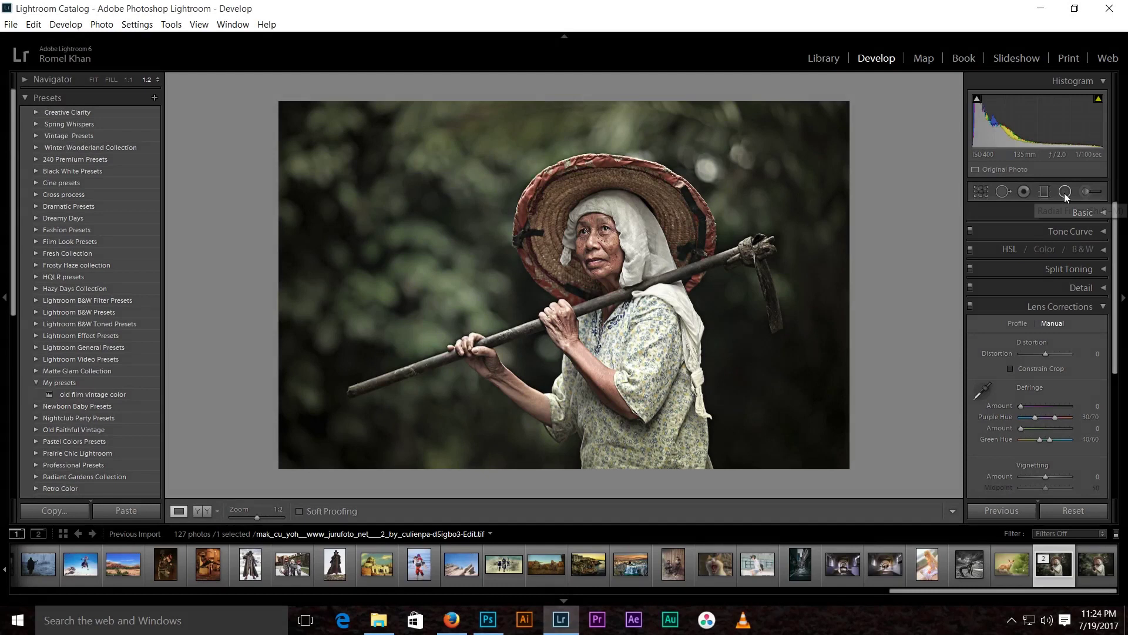
Draw a radial filter oval around the woman and darken its outside to -1.88 exposure.
{"action": "left_click", "coordinate": [1065, 193]}
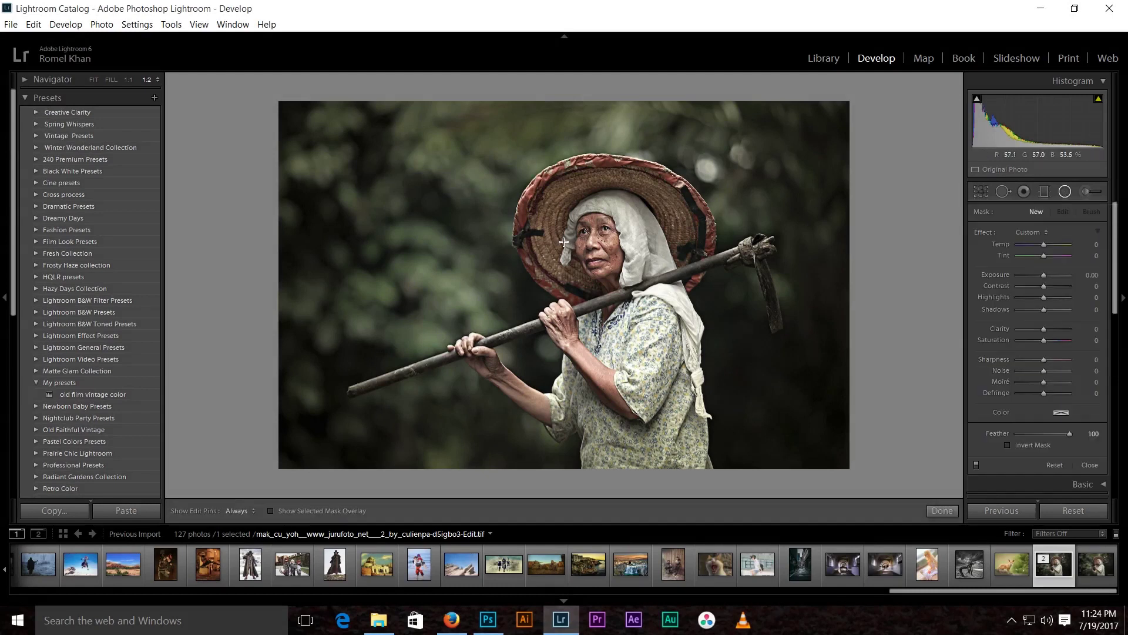
{"action": "mouse_move", "coordinate": [589, 252]}
{"action": "left_mouse_down"}
{"action": "mouse_move", "coordinate": [942, 415]}
{"action": "mouse_move", "coordinate": [911, 455]}
{"action": "left_mouse_up"}
{"action": "left_click_drag", "start_coordinate": [577, 262], "coordinate": [547, 289]}
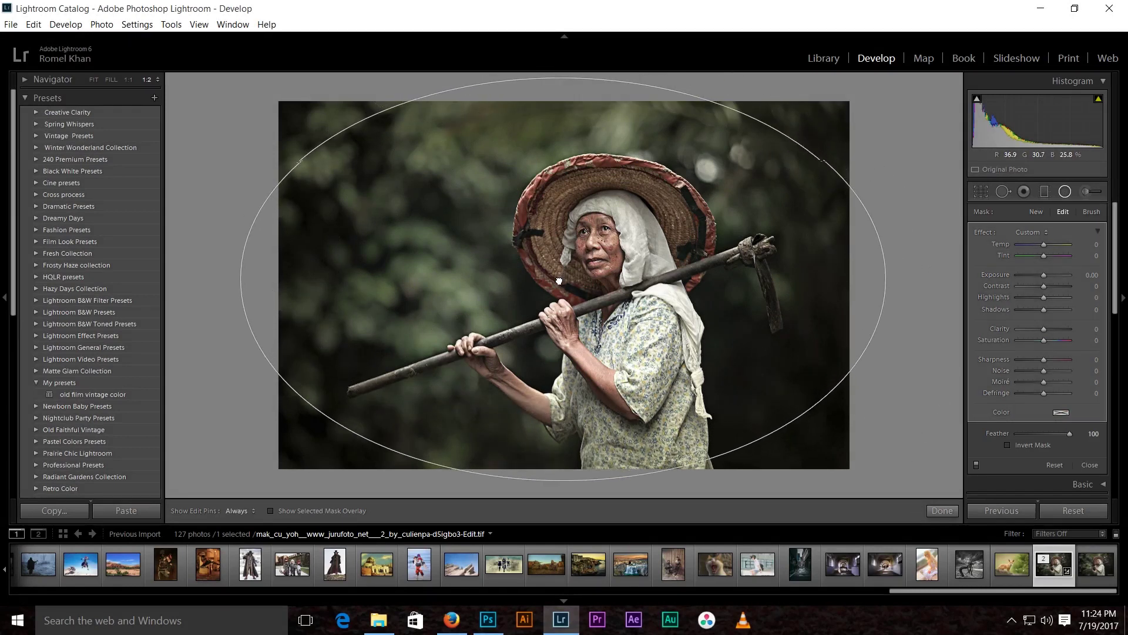
{"action": "left_click_drag", "start_coordinate": [559, 80], "coordinate": [559, 92]}
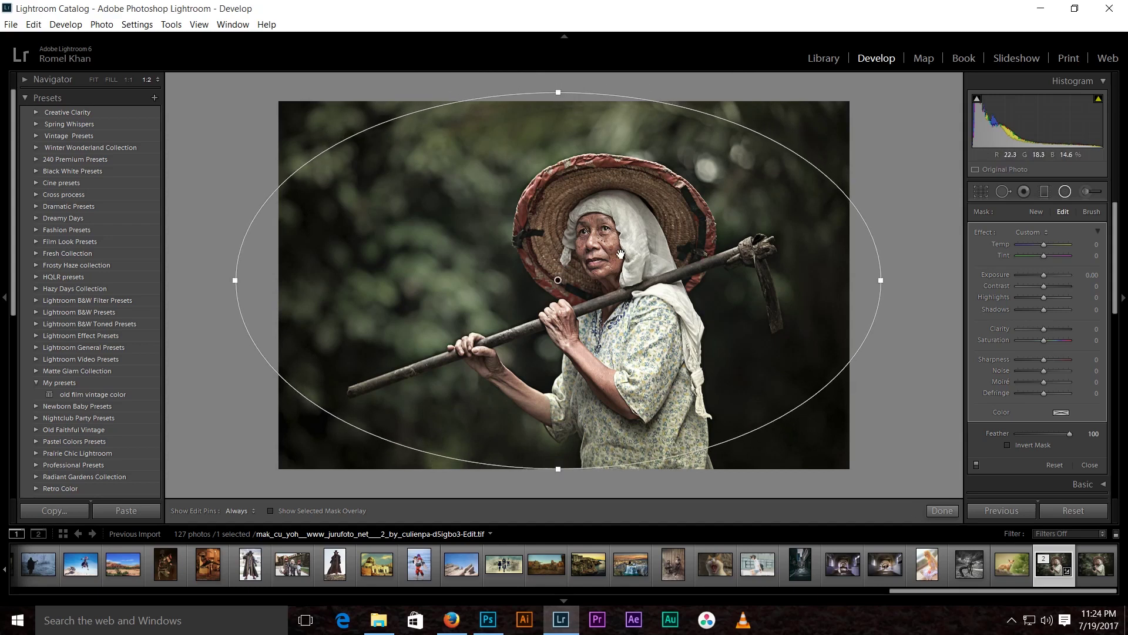
{"action": "left_click_drag", "start_coordinate": [620, 254], "coordinate": [628, 254]}
{"action": "left_click_drag", "start_coordinate": [1044, 276], "coordinate": [1032, 277]}
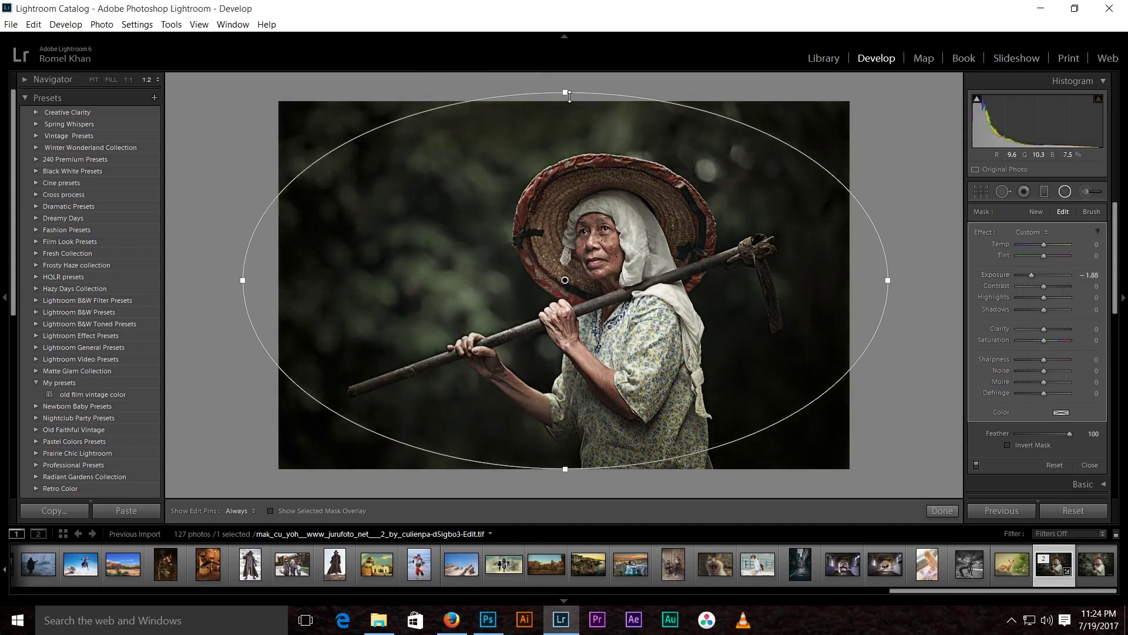
Resize and reposition the oval so it frames the woman more fully.
{"action": "left_click_drag", "start_coordinate": [567, 93], "coordinate": [566, 73]}
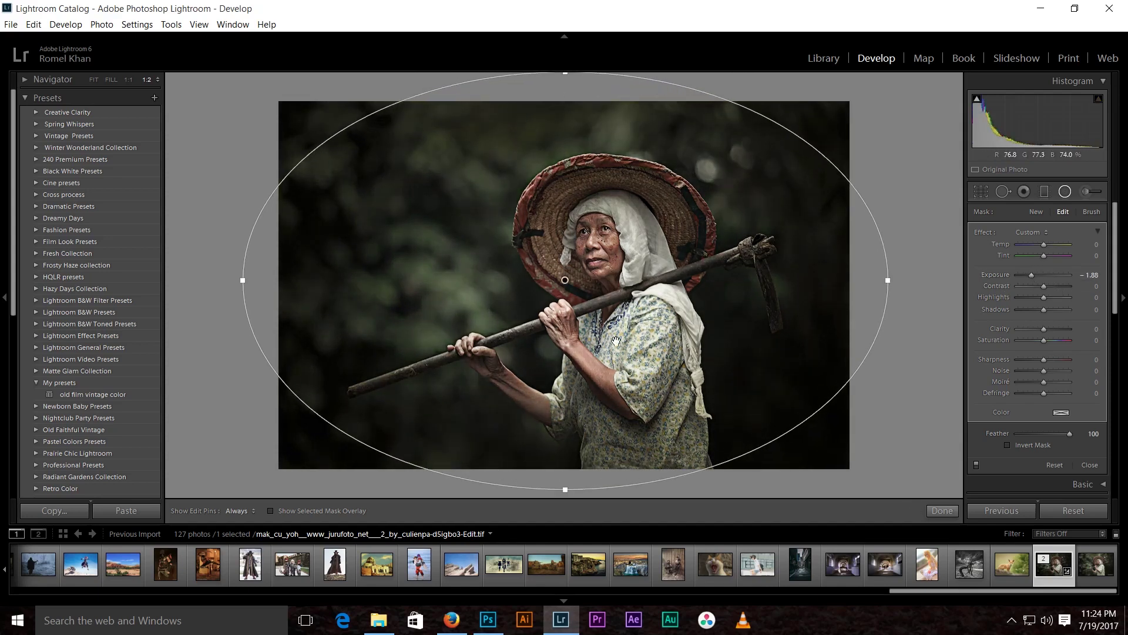
{"action": "left_click_drag", "start_coordinate": [235, 283], "coordinate": [208, 280]}
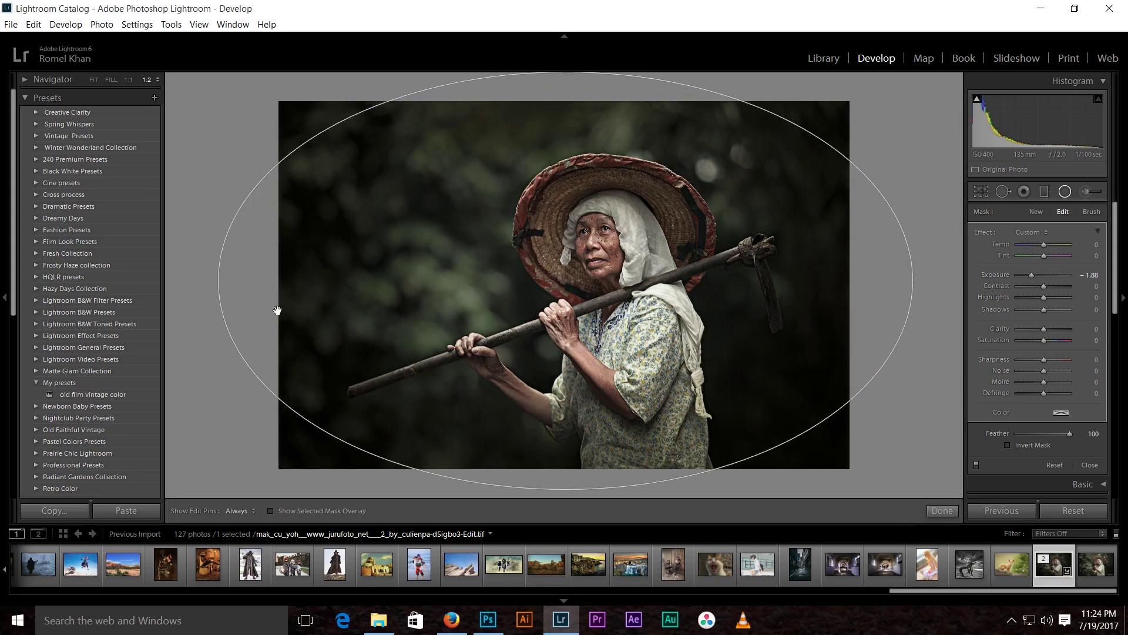
{"action": "left_click_drag", "start_coordinate": [565, 280], "coordinate": [561, 216]}
{"action": "left_click_drag", "start_coordinate": [563, 425], "coordinate": [566, 464]}
{"action": "left_click_drag", "start_coordinate": [624, 309], "coordinate": [610, 287]}
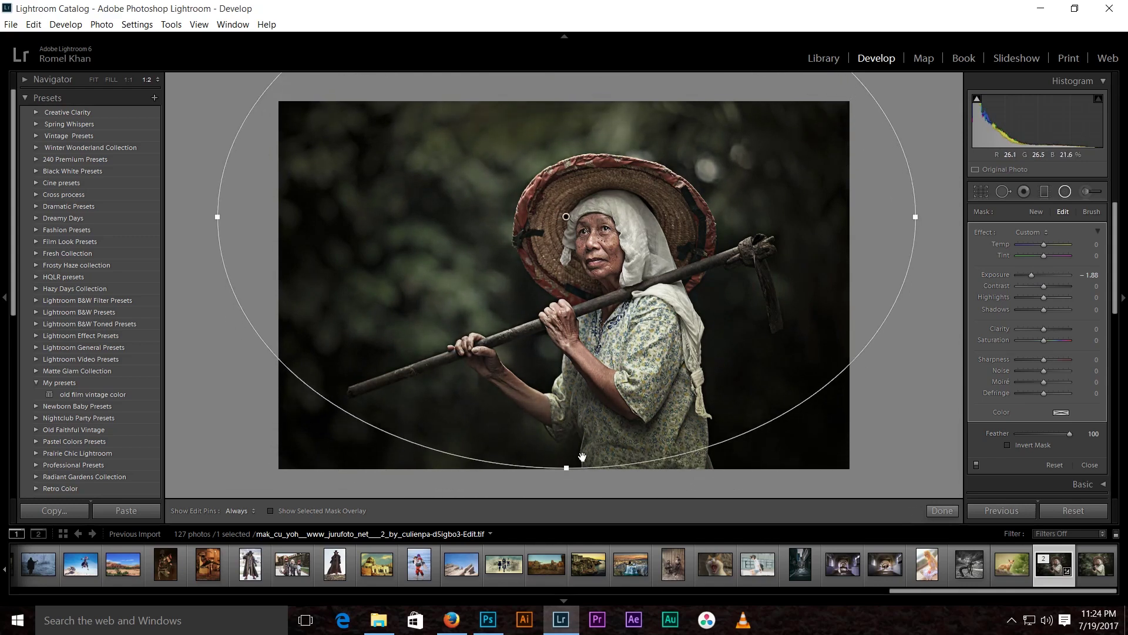
{"action": "left_click_drag", "start_coordinate": [601, 336], "coordinate": [608, 387]}
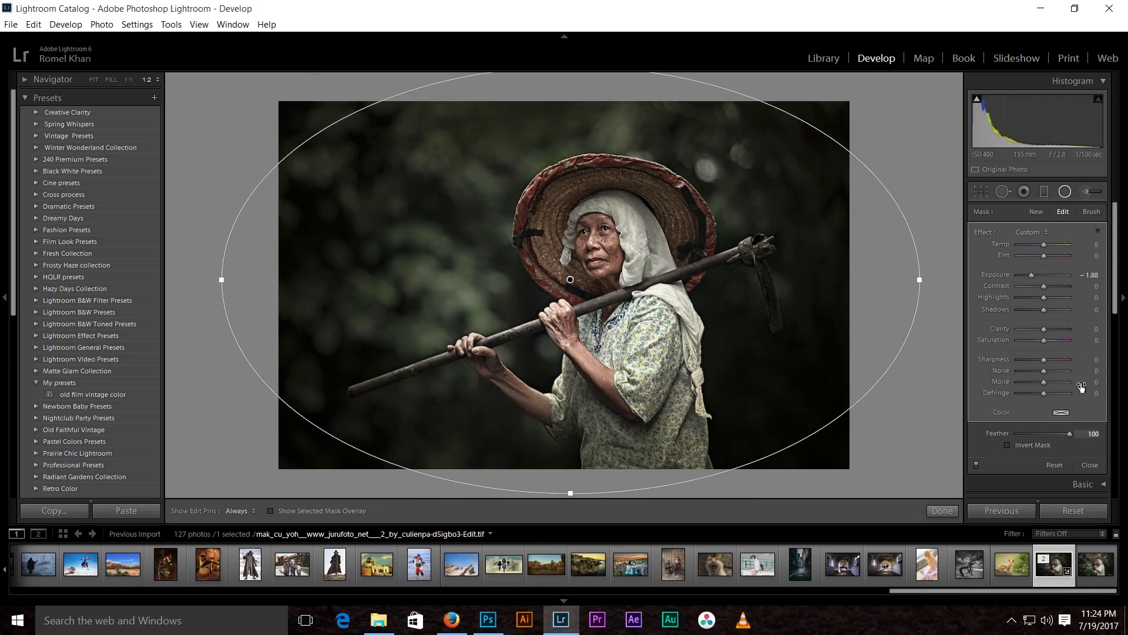
Tint the darkened surroundings yellow-green and reduce their saturation to -56.
{"action": "left_click", "coordinate": [1061, 412]}
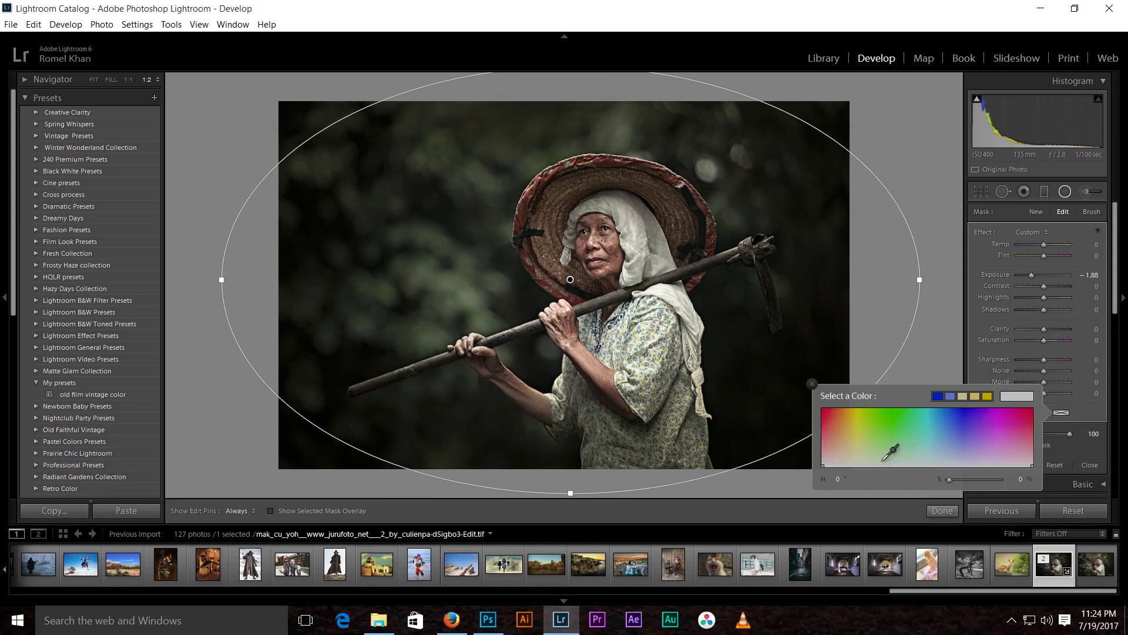
{"action": "left_click", "coordinate": [861, 437]}
{"action": "left_click", "coordinate": [1074, 444]}
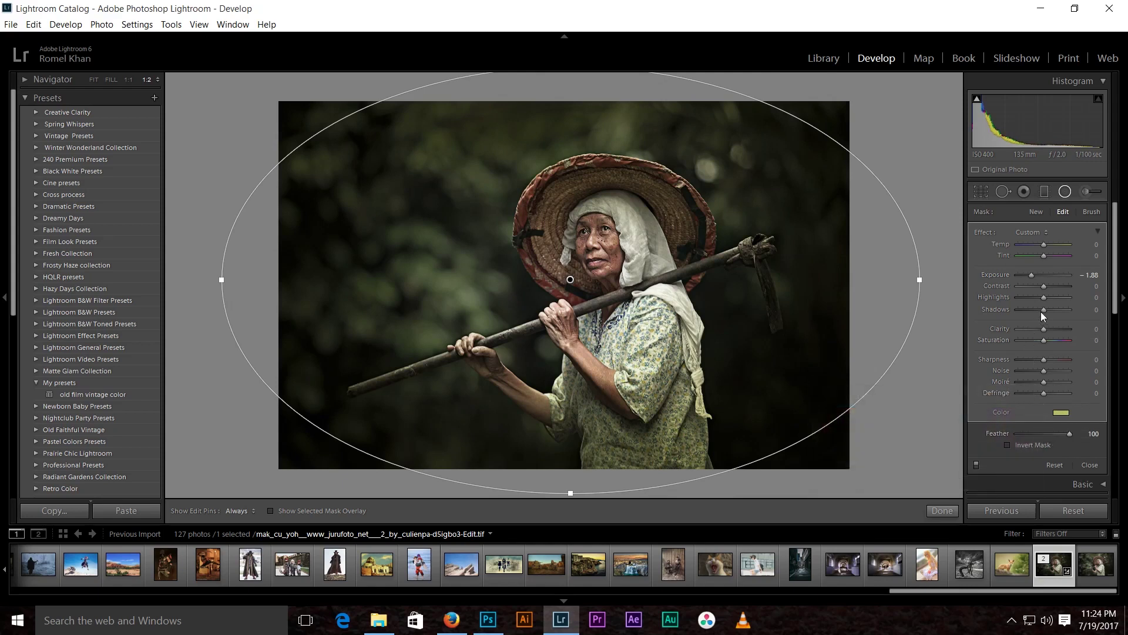
{"action": "left_click_drag", "start_coordinate": [1043, 341], "coordinate": [1028, 341]}
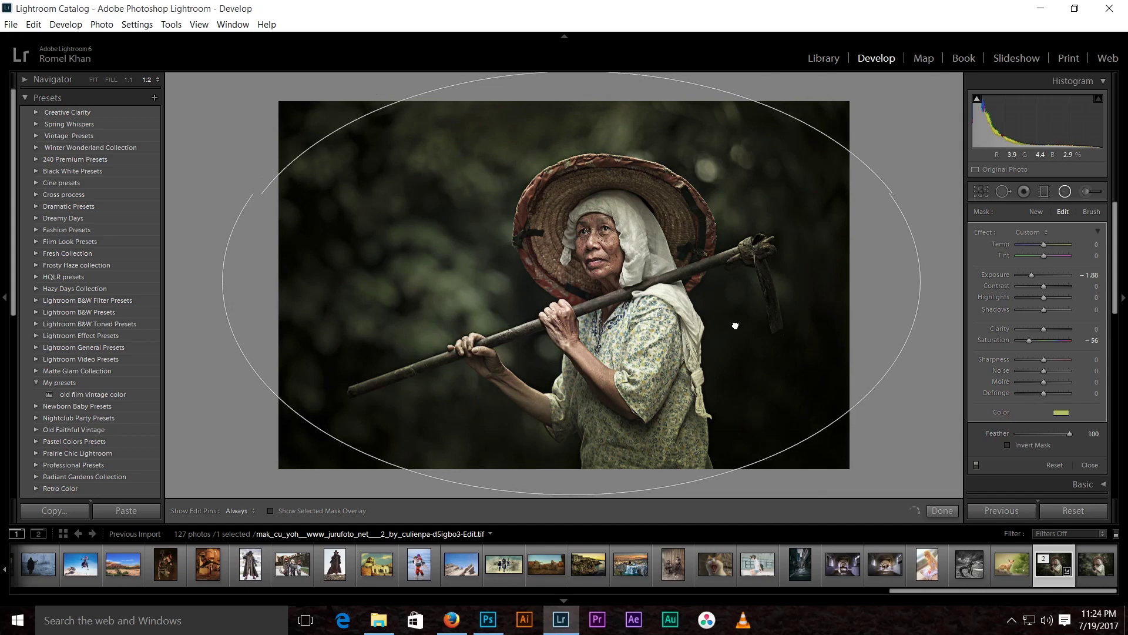
Shift the vignette oval into place and close the radial filter.
{"action": "mouse_move", "coordinate": [769, 320]}
{"action": "left_mouse_down"}
{"action": "mouse_move", "coordinate": [1032, 396]}
{"action": "mouse_move", "coordinate": [797, 297]}
{"action": "mouse_move", "coordinate": [718, 308]}
{"action": "left_mouse_up"}
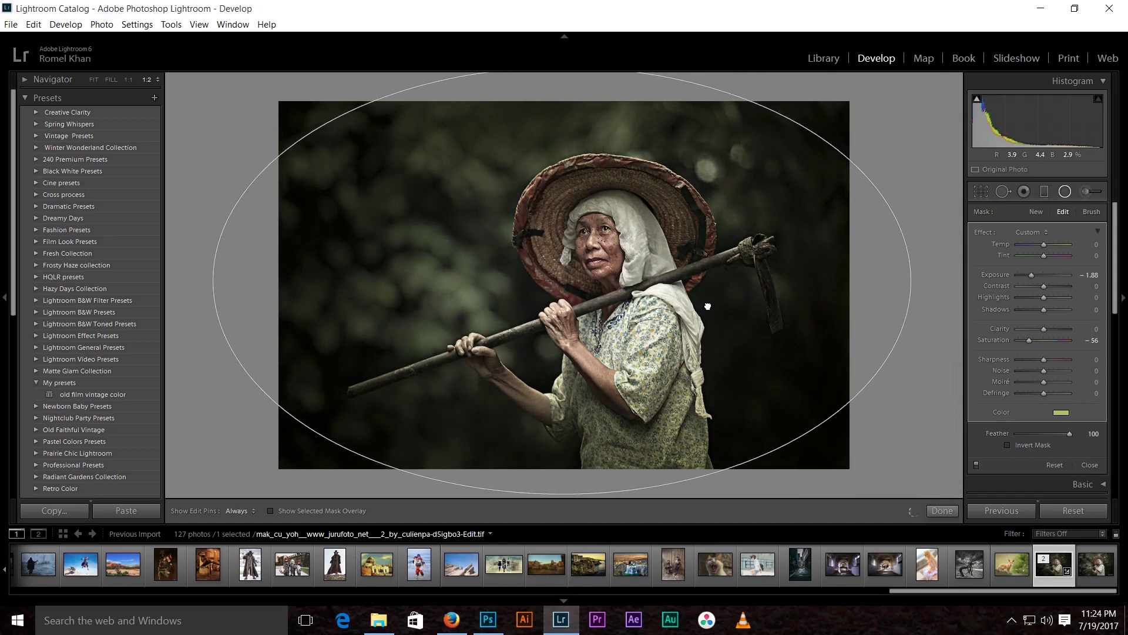
{"action": "left_click_drag", "start_coordinate": [718, 308], "coordinate": [727, 301]}
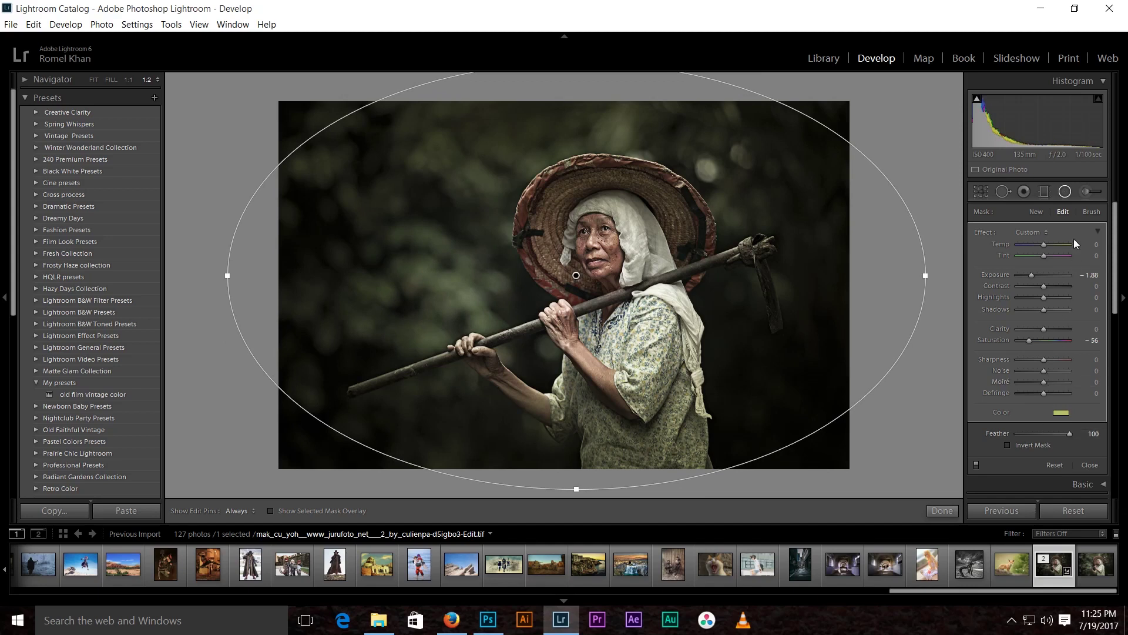
{"action": "left_click", "coordinate": [1069, 194]}
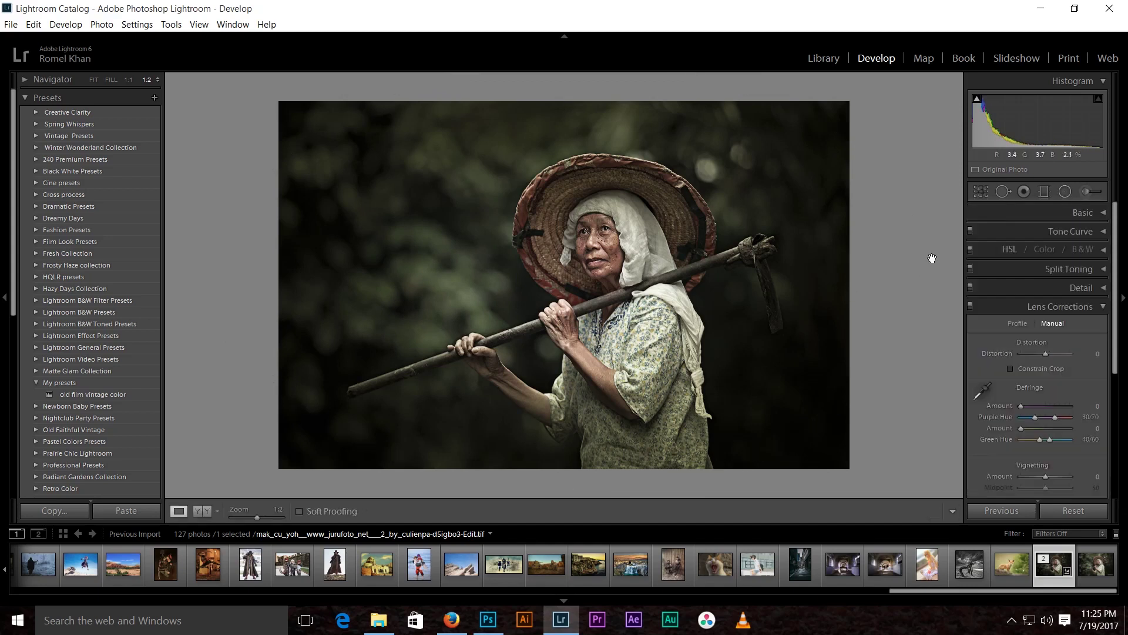
Draw a second wide radial oval and darken its outside to -0.69 exposure.
{"action": "left_click", "coordinate": [1066, 192]}
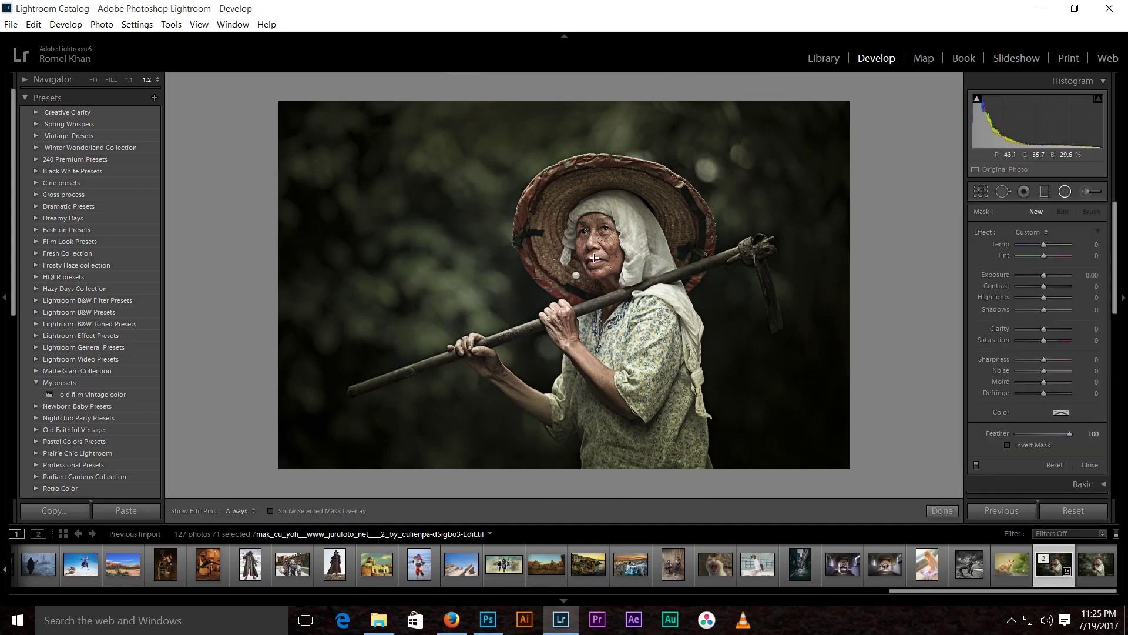
{"action": "left_click_drag", "start_coordinate": [601, 268], "coordinate": [878, 367]}
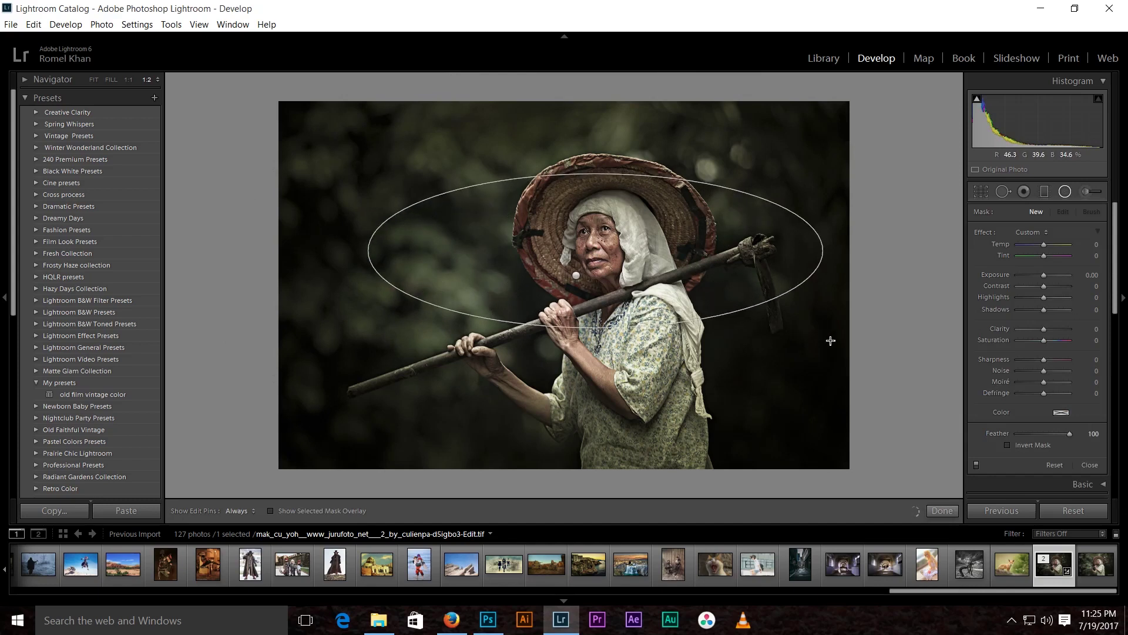
{"action": "mouse_move", "coordinate": [879, 367]}
{"action": "left_mouse_down"}
{"action": "mouse_move", "coordinate": [995, 436]}
{"action": "mouse_move", "coordinate": [917, 452]}
{"action": "left_mouse_up"}
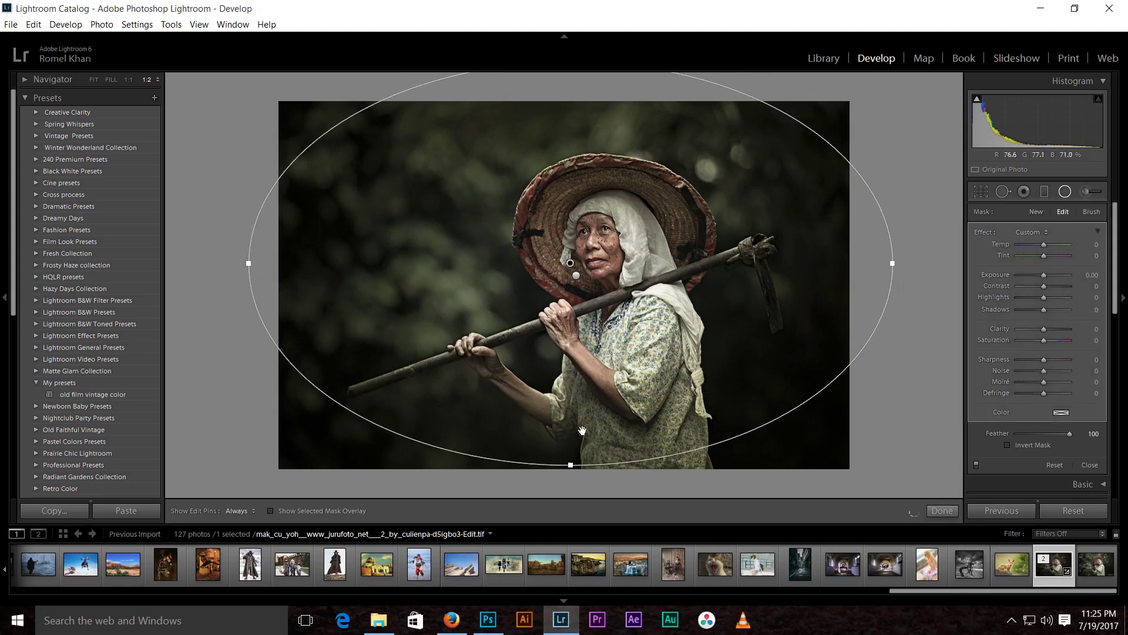
{"action": "left_click_drag", "start_coordinate": [571, 464], "coordinate": [571, 497]}
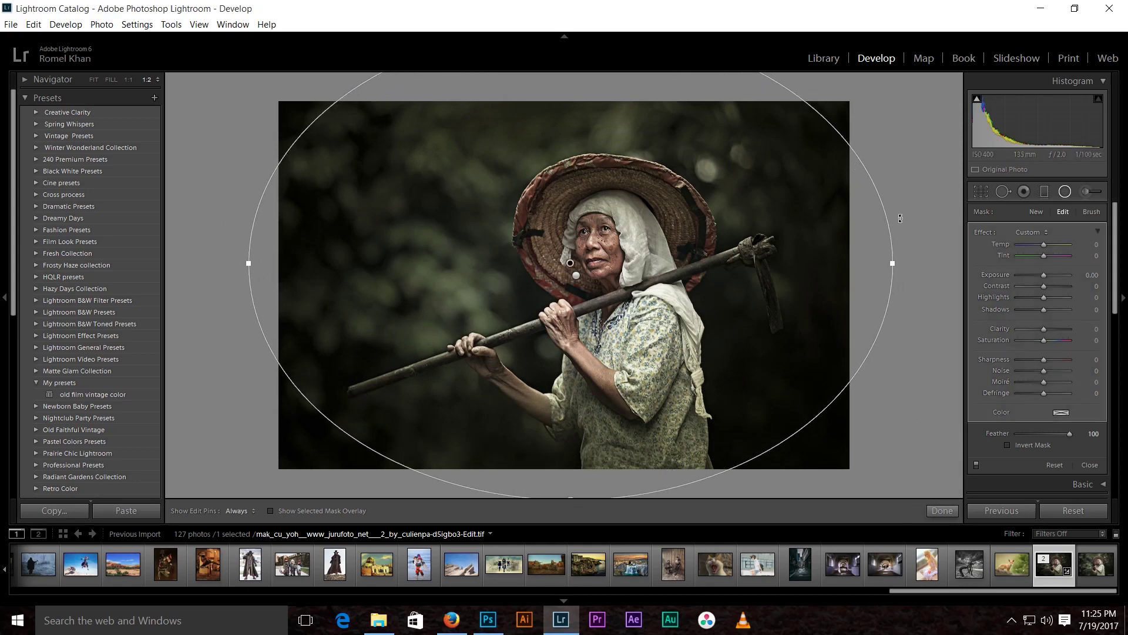
{"action": "left_click_drag", "start_coordinate": [894, 265], "coordinate": [920, 266]}
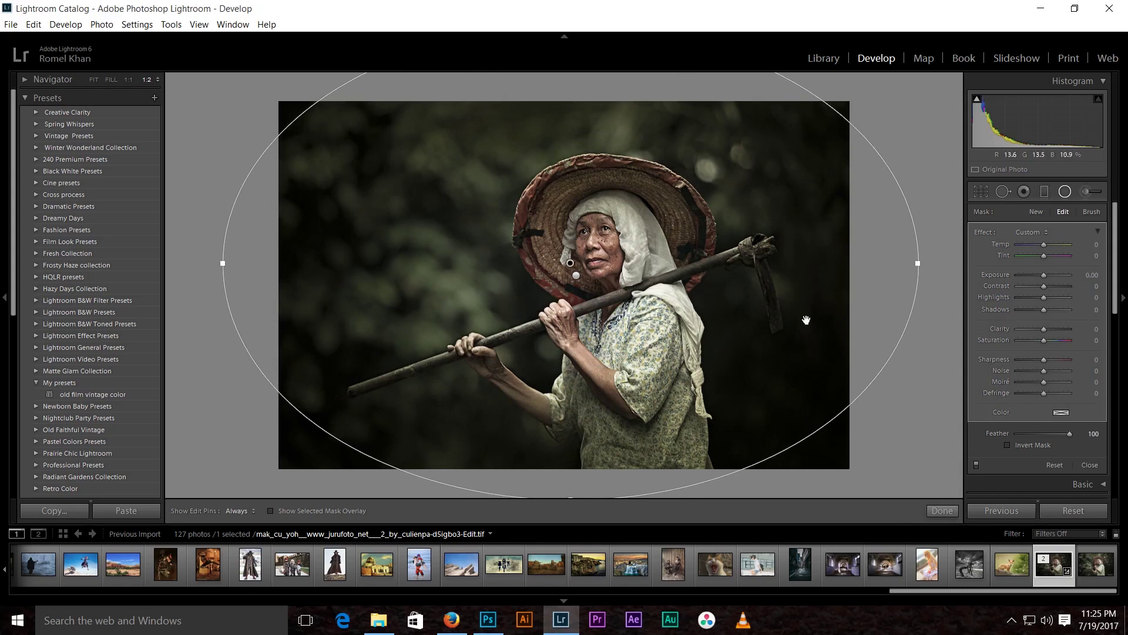
{"action": "left_click_drag", "start_coordinate": [1044, 276], "coordinate": [1039, 276]}
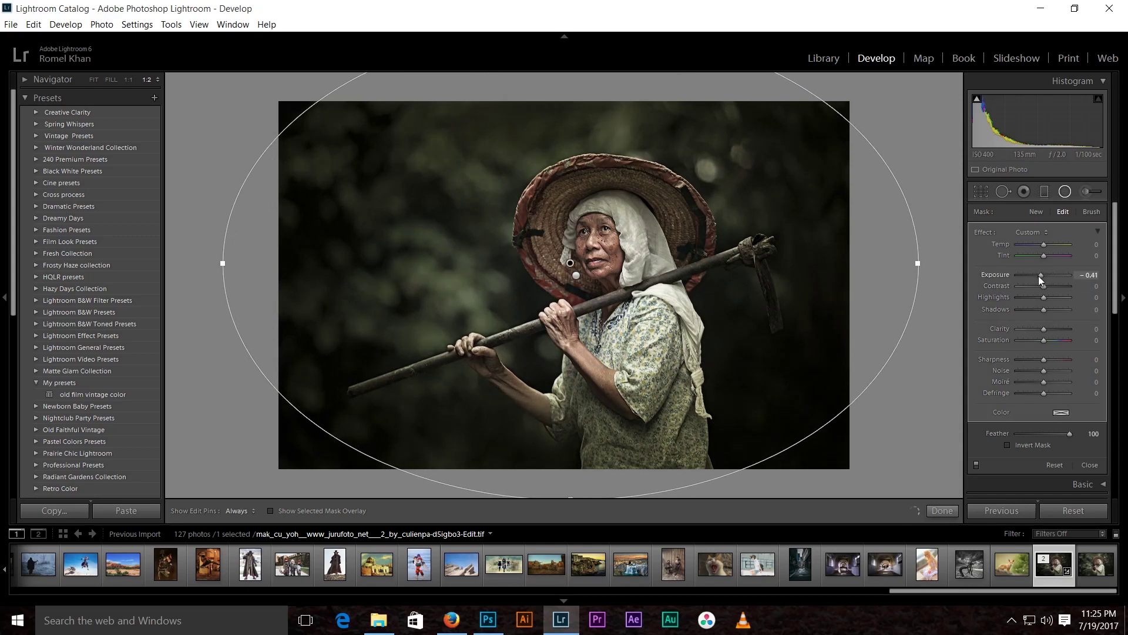
Give the second radial filter a strong red tint.
{"action": "left_click", "coordinate": [1062, 413]}
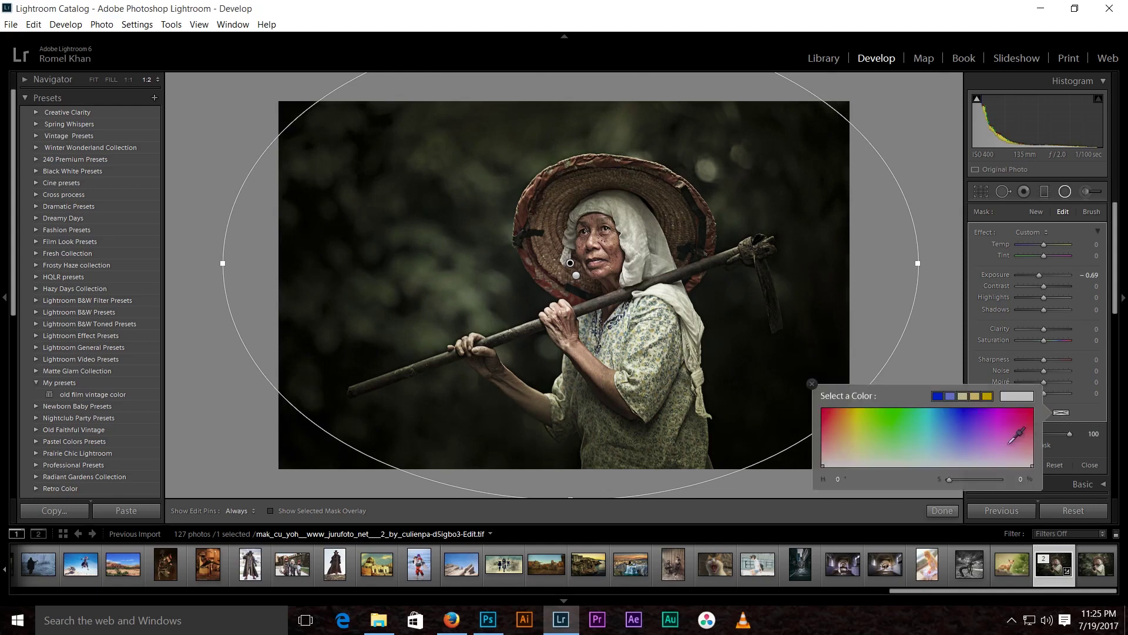
{"action": "left_click", "coordinate": [999, 425]}
{"action": "left_click_drag", "start_coordinate": [1023, 427], "coordinate": [1041, 425]}
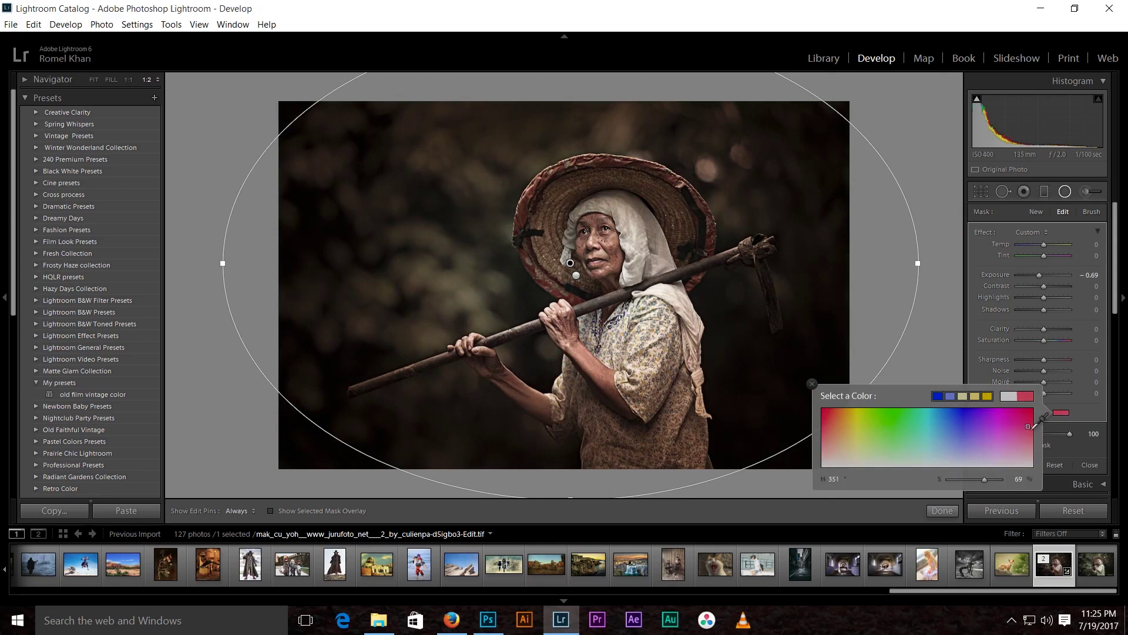
{"action": "left_click_drag", "start_coordinate": [1033, 419], "coordinate": [1034, 417]}
{"action": "left_click", "coordinate": [629, 442]}
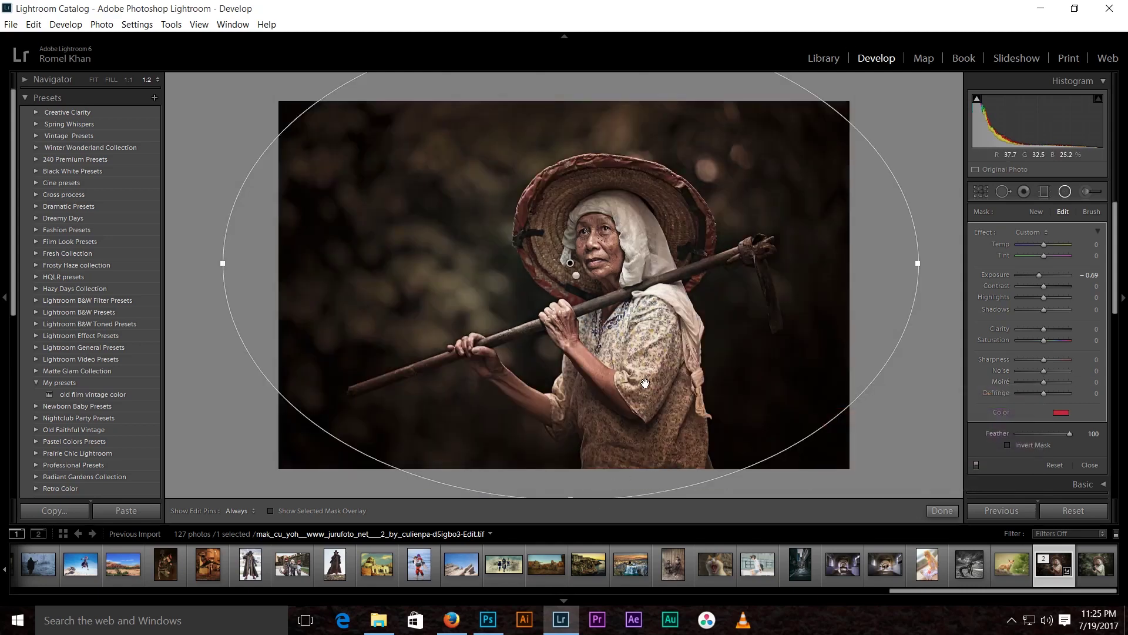
Reposition and stretch the second oval down around the woman.
{"action": "left_click_drag", "start_coordinate": [672, 399], "coordinate": [678, 328]}
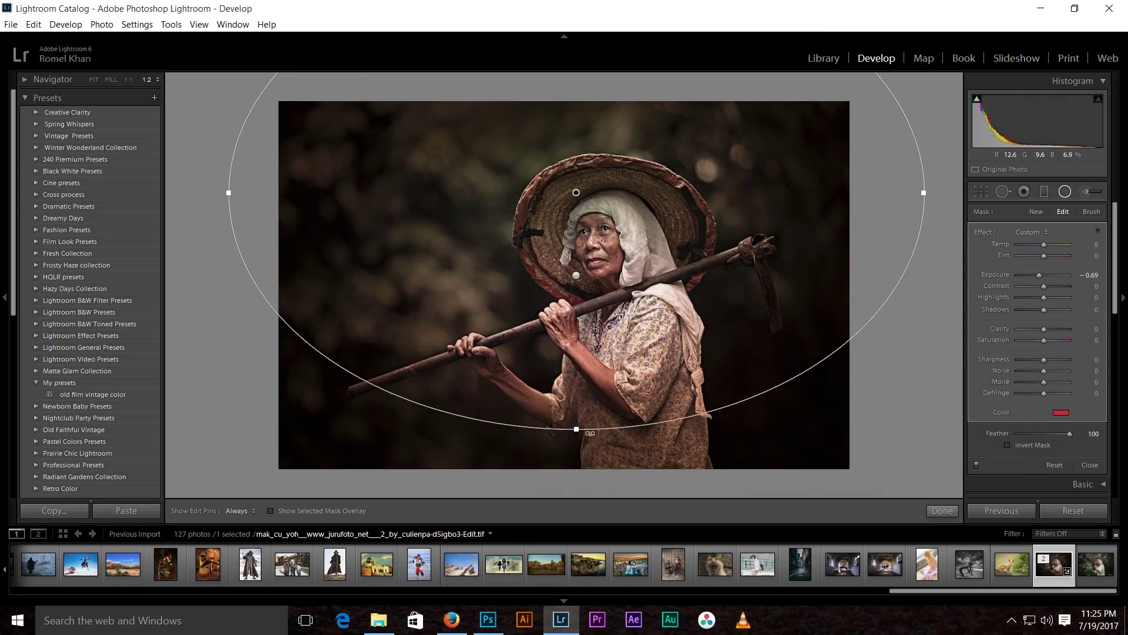
{"action": "left_click_drag", "start_coordinate": [579, 435], "coordinate": [579, 499]}
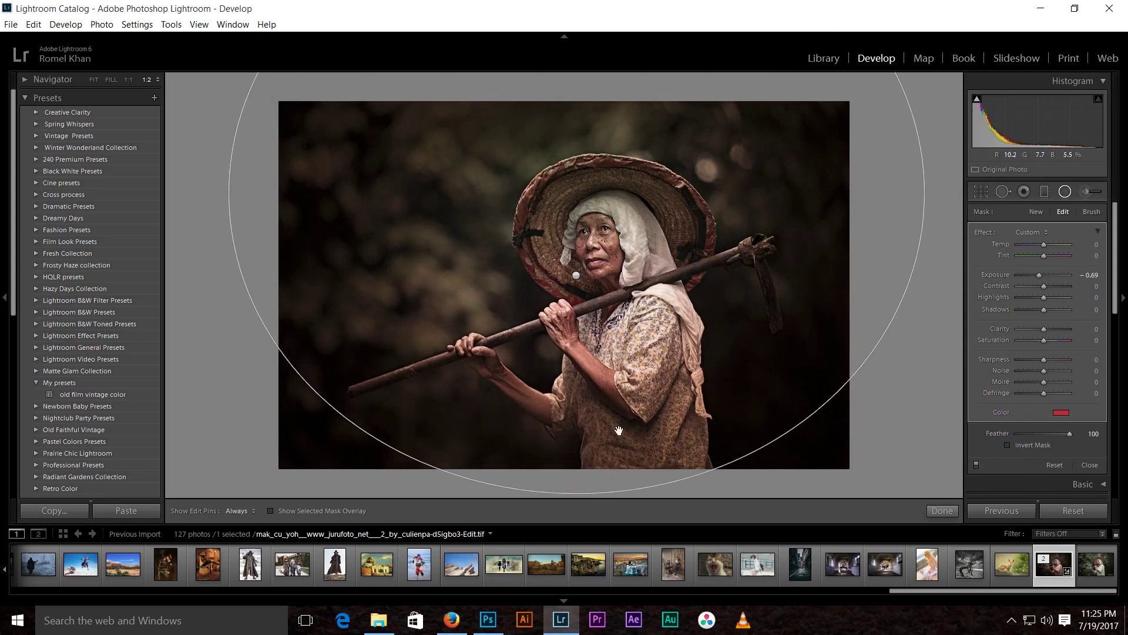
{"action": "mouse_move", "coordinate": [658, 336]}
{"action": "left_mouse_down"}
{"action": "mouse_move", "coordinate": [650, 472]}
{"action": "mouse_move", "coordinate": [661, 462]}
{"action": "left_mouse_up"}
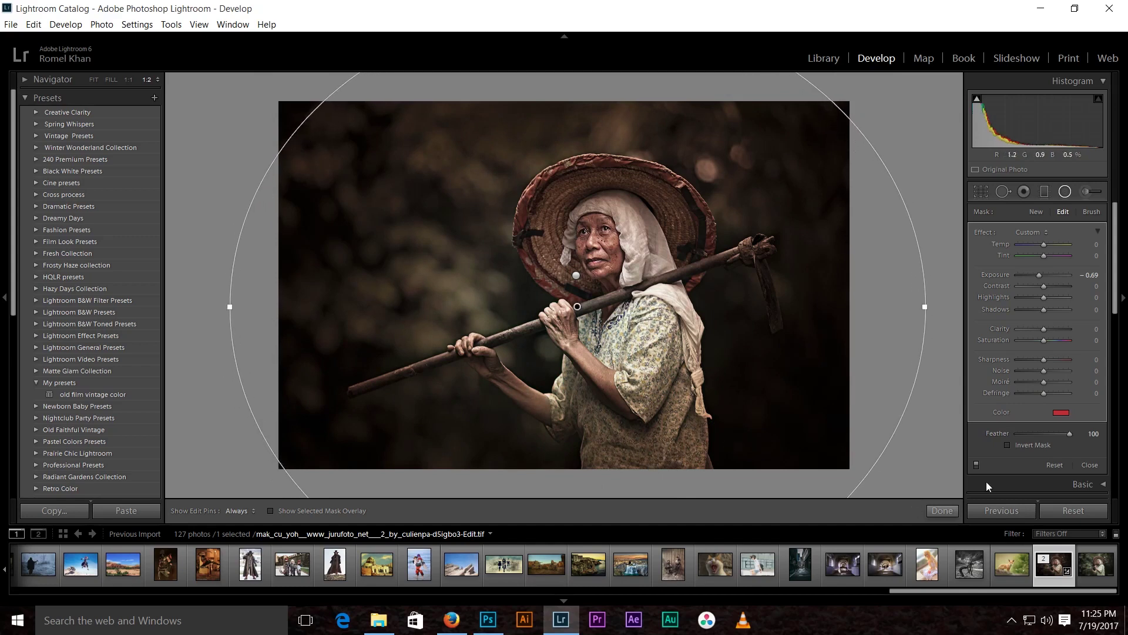
Compare the second radial filter on and off, nudge it up, and deepen exposure to -1.15.
{"action": "left_click", "coordinate": [976, 464]}
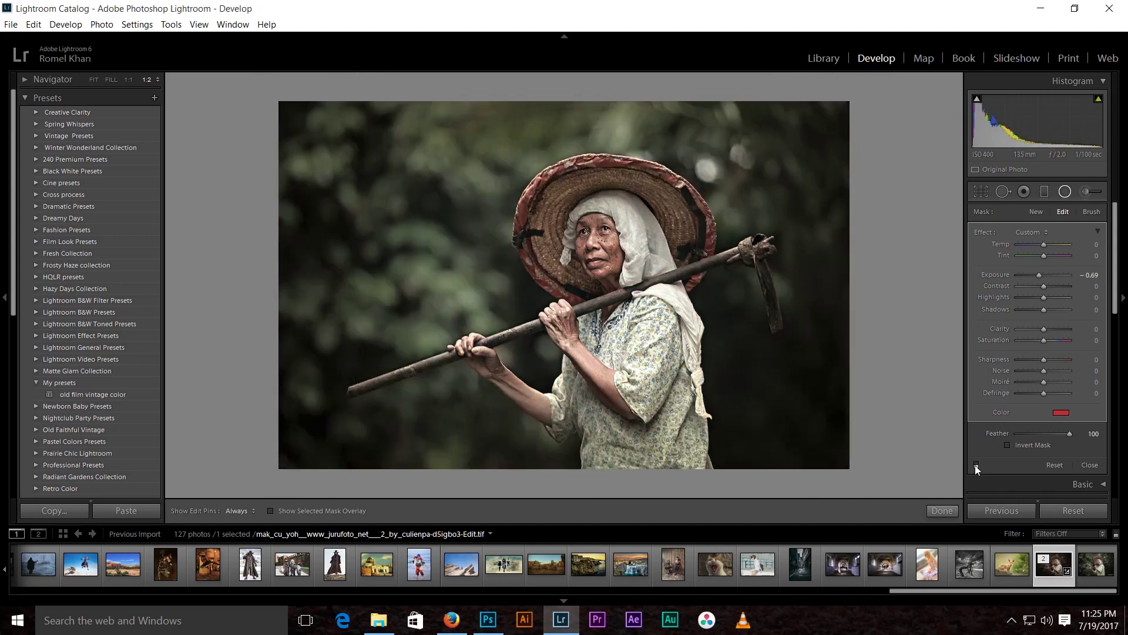
{"action": "left_click", "coordinate": [976, 464]}
{"action": "left_click_drag", "start_coordinate": [663, 257], "coordinate": [664, 244]}
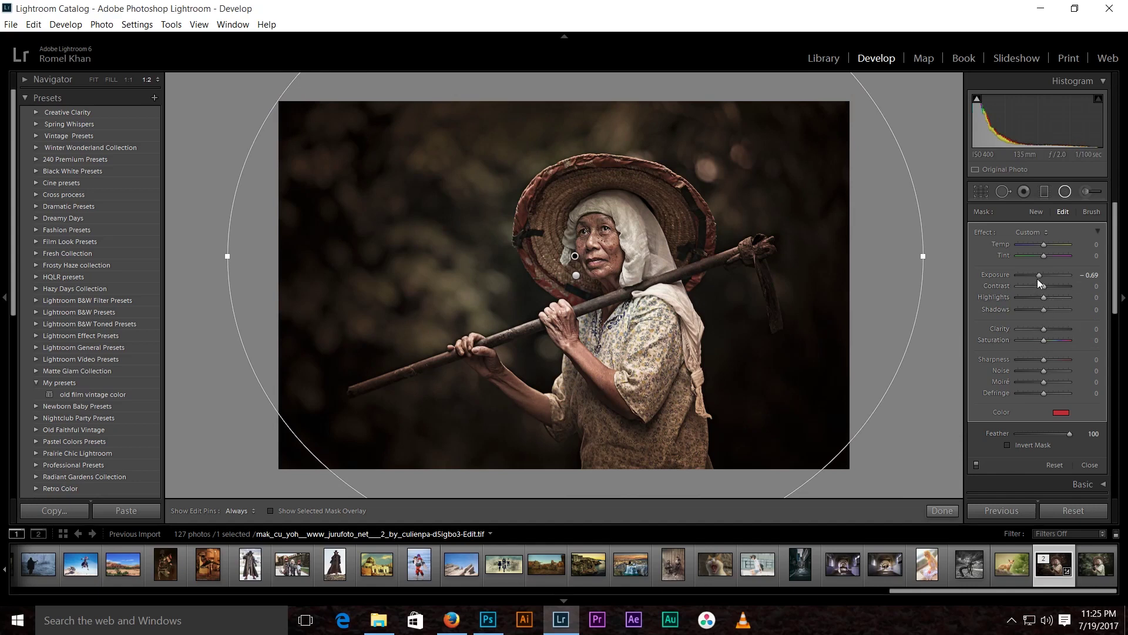
{"action": "left_click_drag", "start_coordinate": [1034, 274], "coordinate": [1032, 274]}
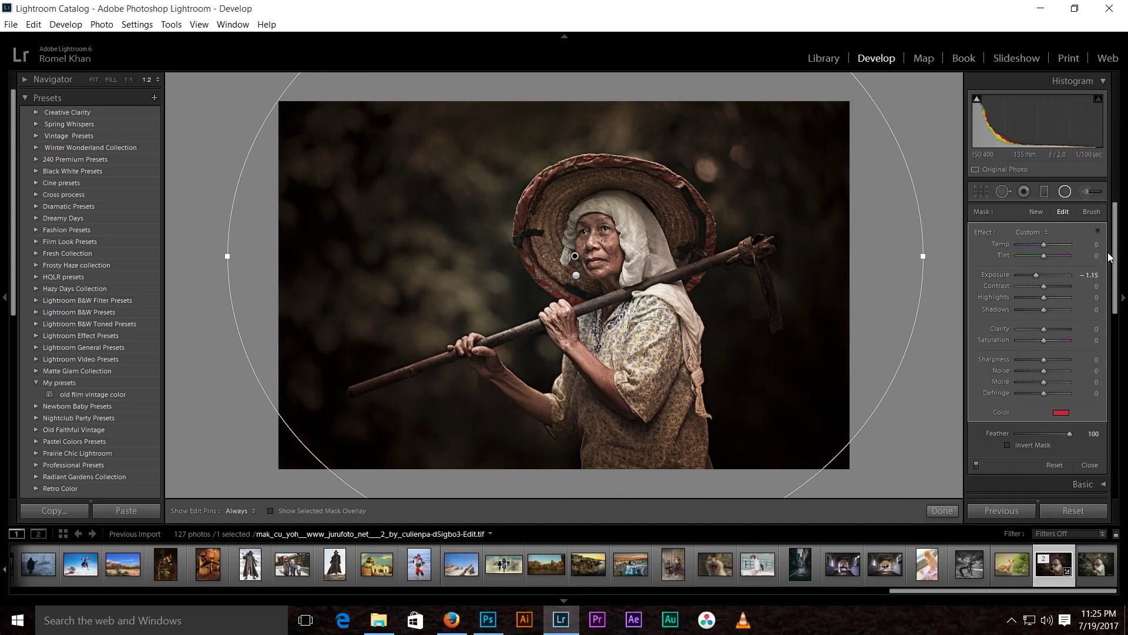
{"action": "left_click_drag", "start_coordinate": [1115, 270], "coordinate": [1117, 384]}
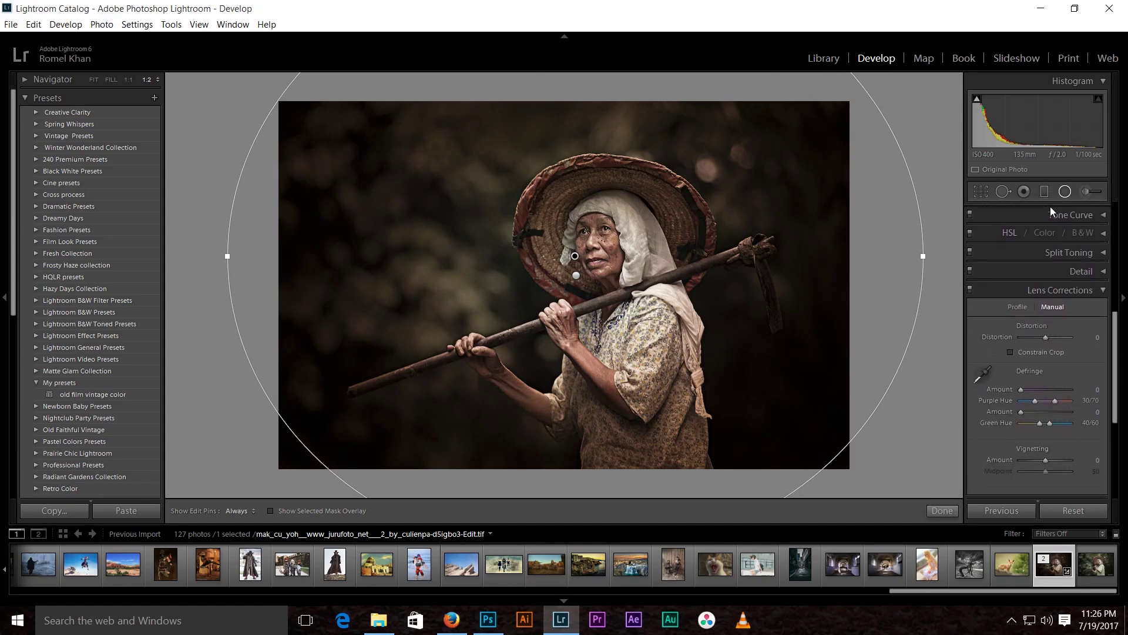
Close the radial filter and set the split-toning highlight hue to 51.
{"action": "left_click", "coordinate": [1059, 254]}
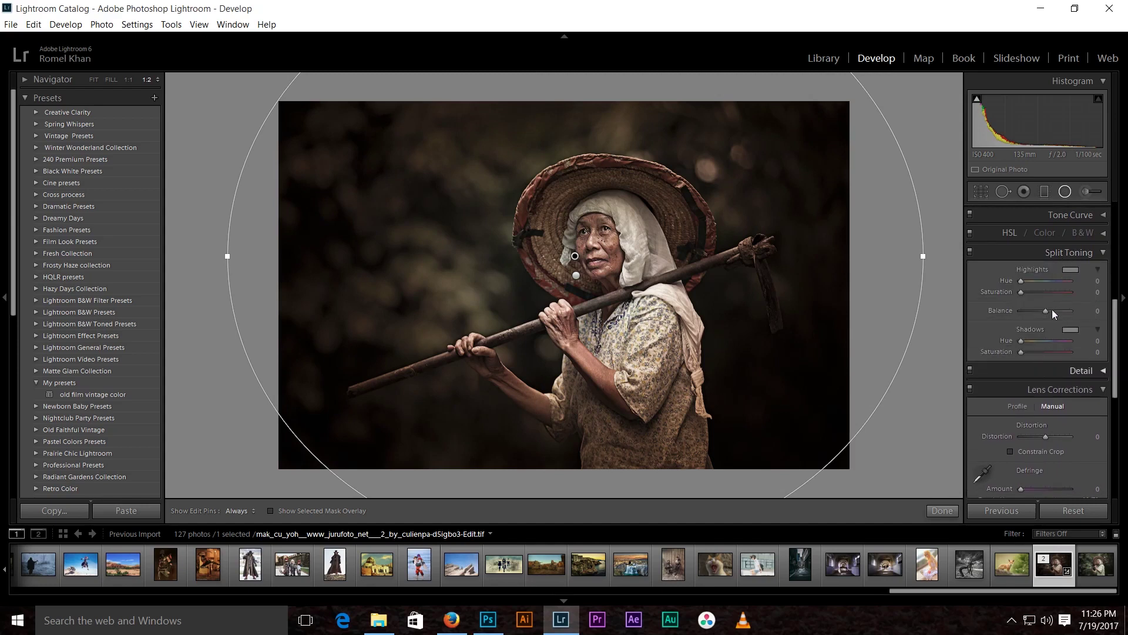
{"action": "left_click", "coordinate": [1071, 270]}
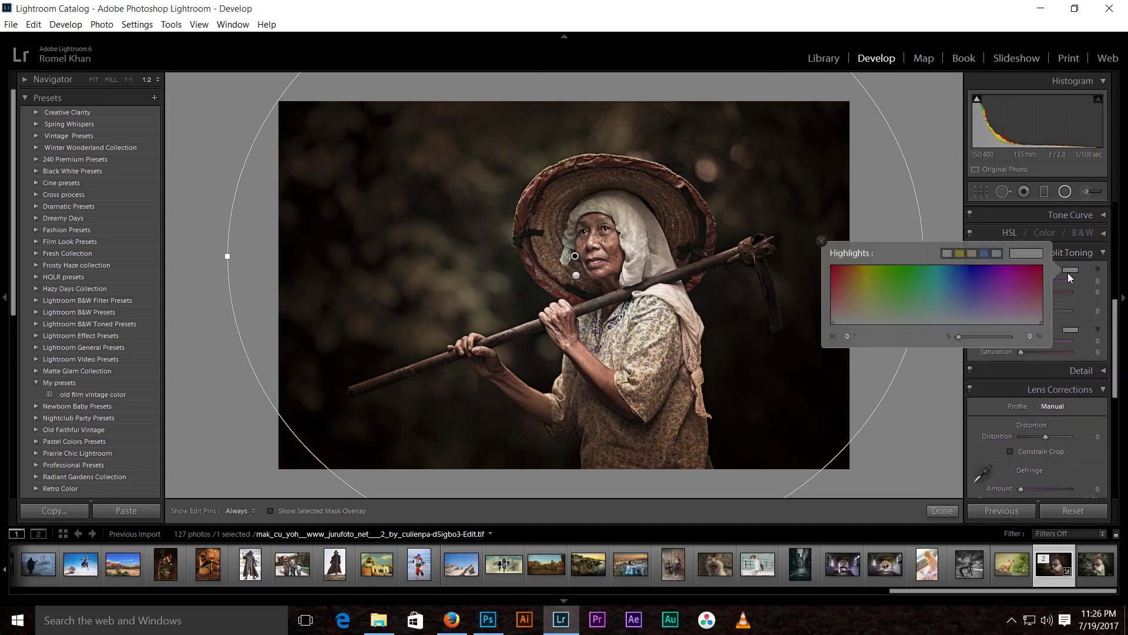
{"action": "left_click", "coordinate": [1089, 275]}
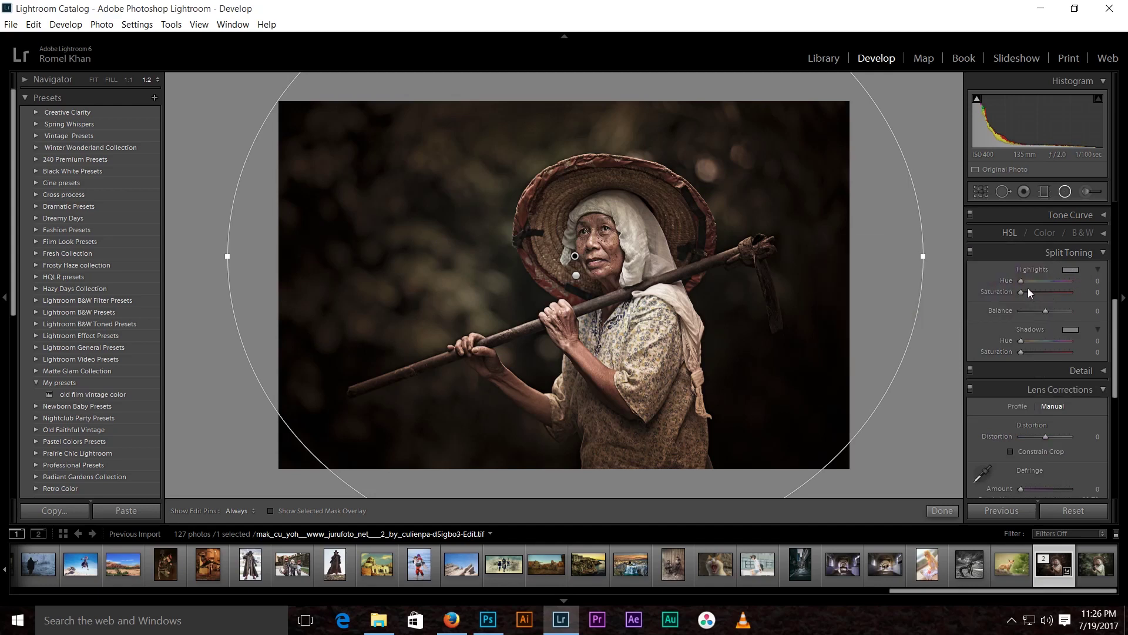
{"action": "left_click_drag", "start_coordinate": [1027, 281], "coordinate": [1030, 281]}
{"action": "left_click", "coordinate": [1065, 192]}
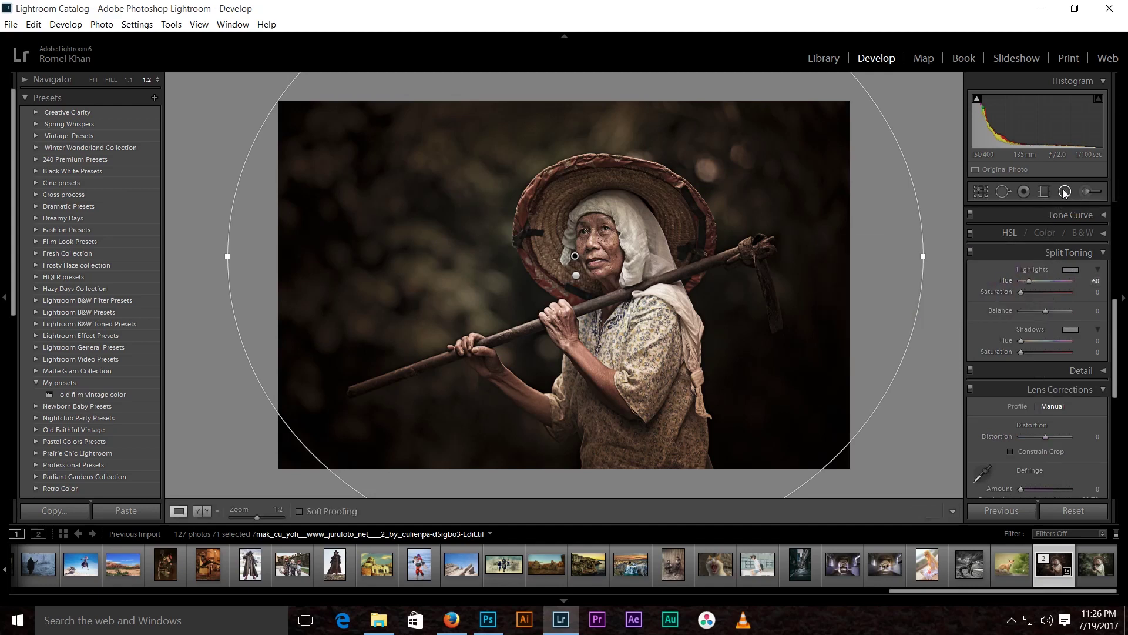
{"action": "scroll", "coordinate": [1059, 246], "scroll_direction": "down", "scroll_amount": 5}
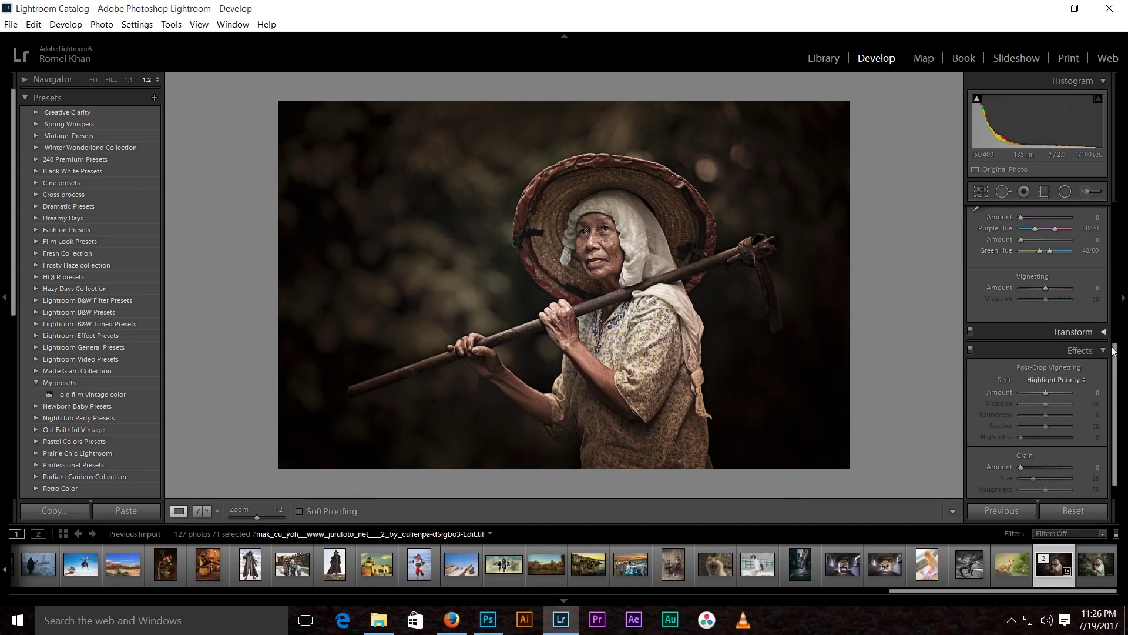
{"action": "left_click_drag", "start_coordinate": [1115, 359], "coordinate": [1114, 215]}
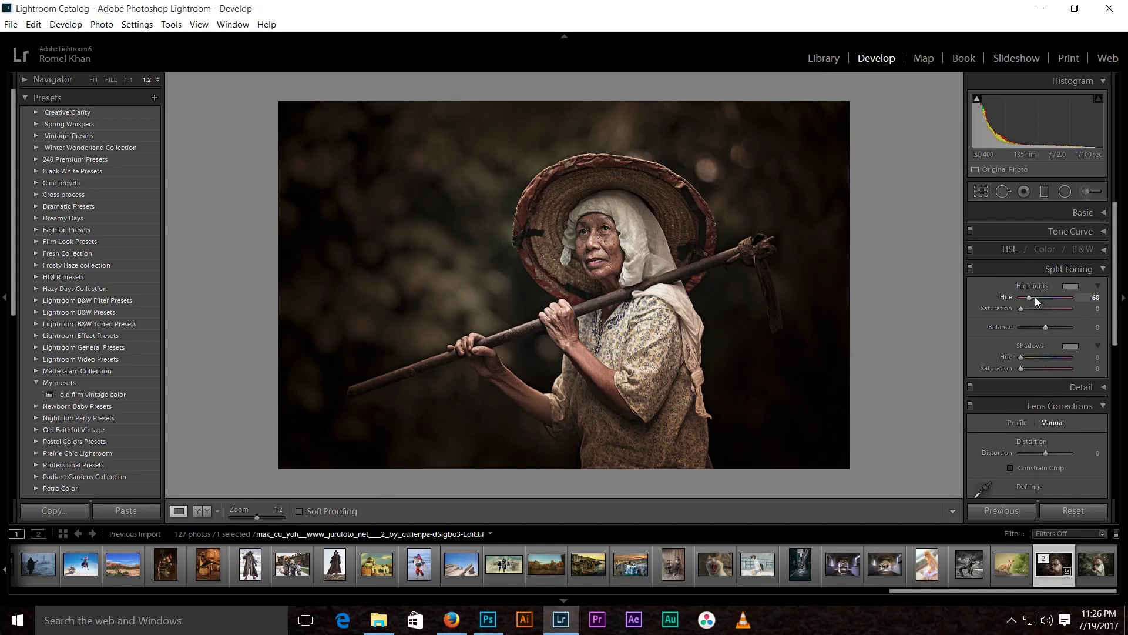
{"action": "mouse_move", "coordinate": [1031, 298]}
{"action": "left_mouse_down"}
{"action": "mouse_move", "coordinate": [1042, 297]}
{"action": "mouse_move", "coordinate": [1021, 294]}
{"action": "mouse_move", "coordinate": [1057, 289]}
{"action": "mouse_move", "coordinate": [1040, 308]}
{"action": "left_mouse_up"}
{"action": "left_click", "coordinate": [1028, 298]}
Set highlight saturation to 39 and shadows to hue 300, saturation 8.
{"action": "left_click_drag", "start_coordinate": [1031, 369], "coordinate": [1031, 357]}
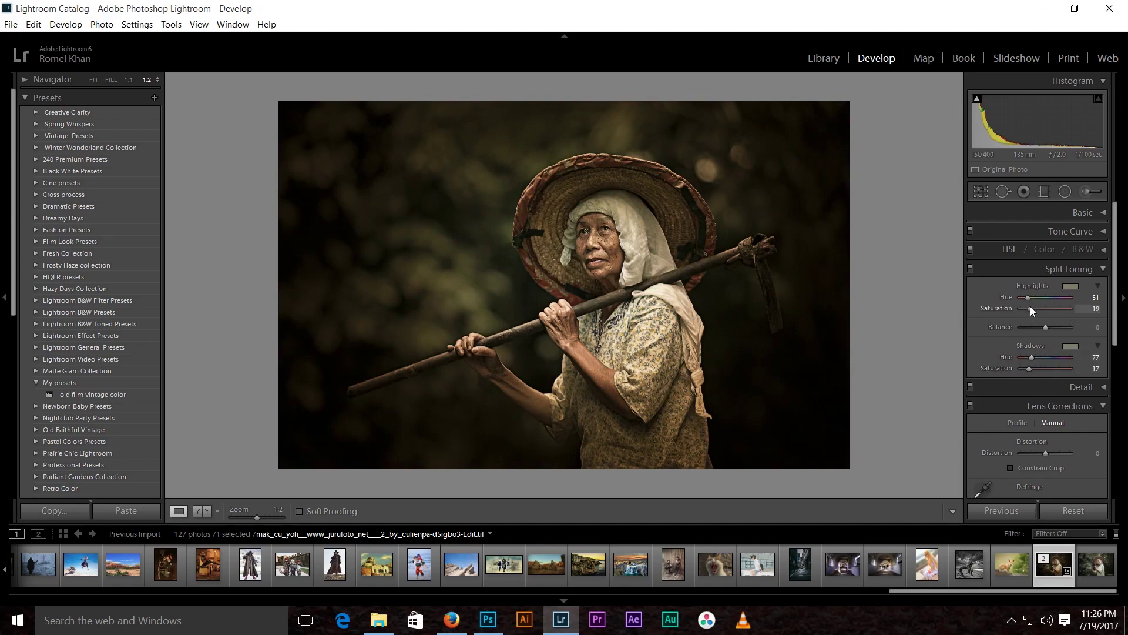
{"action": "left_click_drag", "start_coordinate": [1037, 309], "coordinate": [1042, 309]}
{"action": "left_click_drag", "start_coordinate": [1053, 360], "coordinate": [1060, 360]}
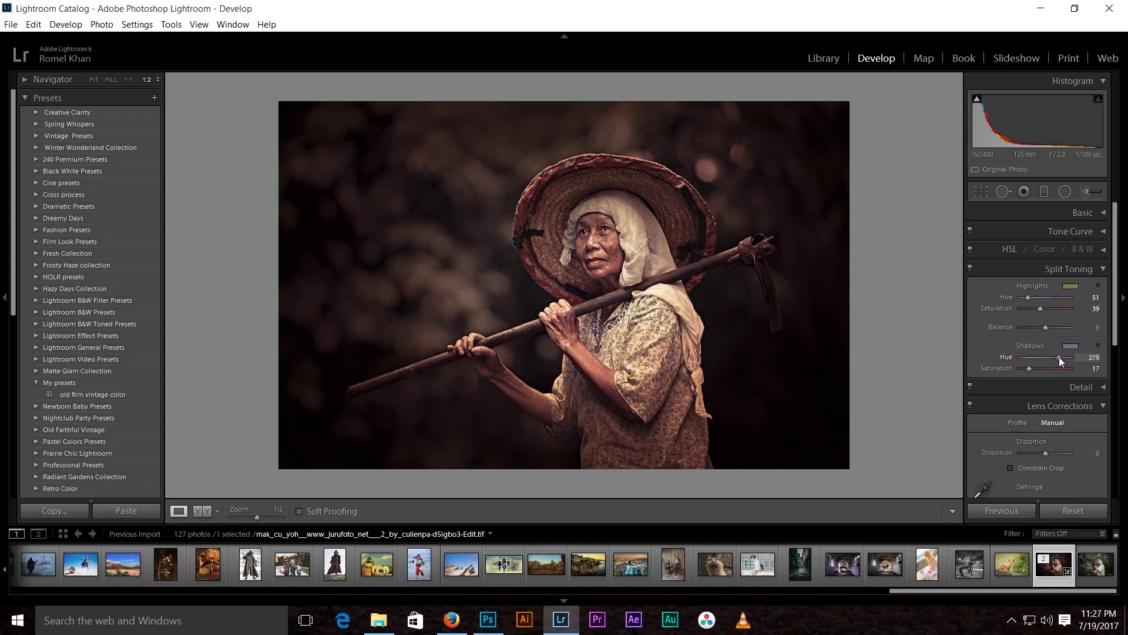
{"action": "left_click_drag", "start_coordinate": [1062, 357], "coordinate": [1064, 358]}
Lift tone curve Darks to +32, lower Highlights, then start a Graduated Filter.
{"action": "left_click", "coordinate": [1063, 270]}
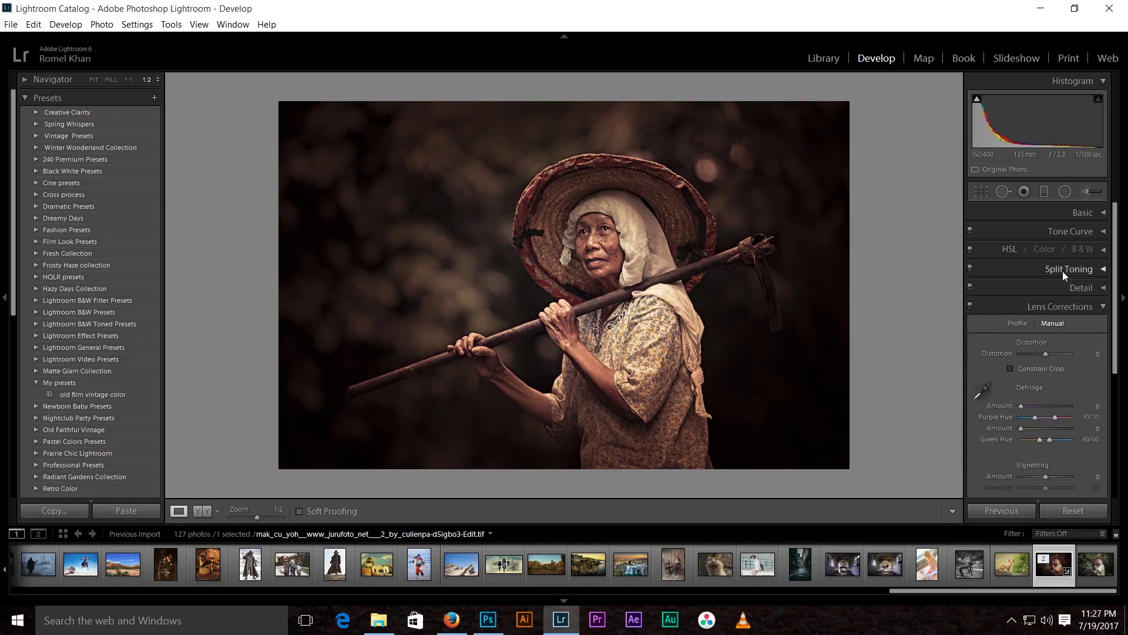
{"action": "left_click", "coordinate": [1059, 232]}
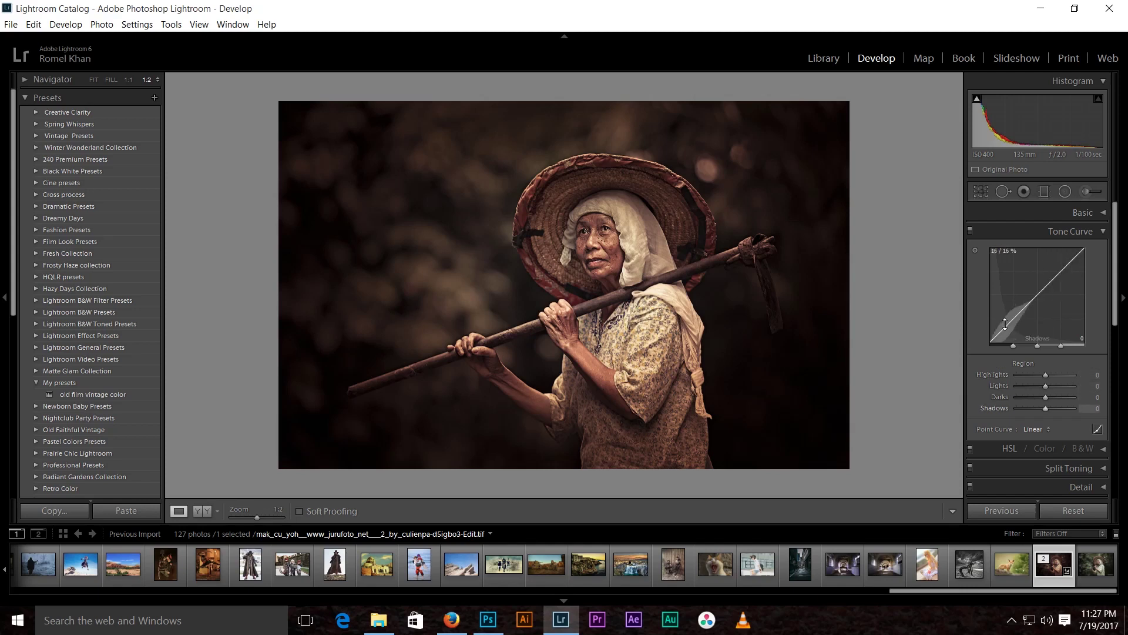
{"action": "left_click_drag", "start_coordinate": [1014, 318], "coordinate": [1015, 312]}
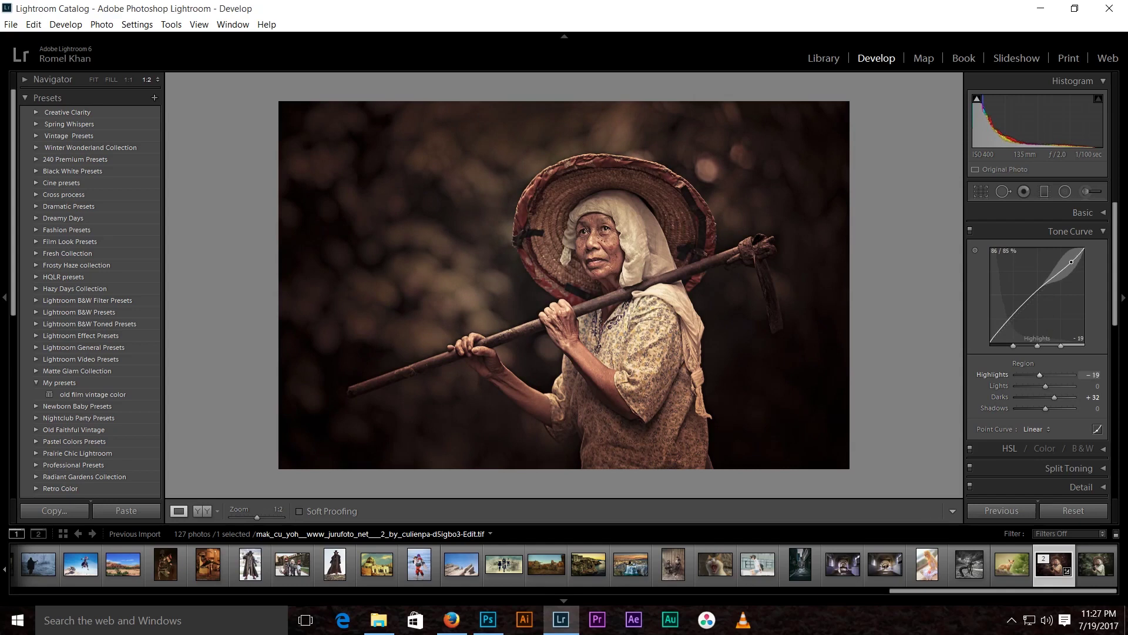
{"action": "left_click_drag", "start_coordinate": [1071, 263], "coordinate": [1071, 264]}
{"action": "left_click", "coordinate": [1070, 231]}
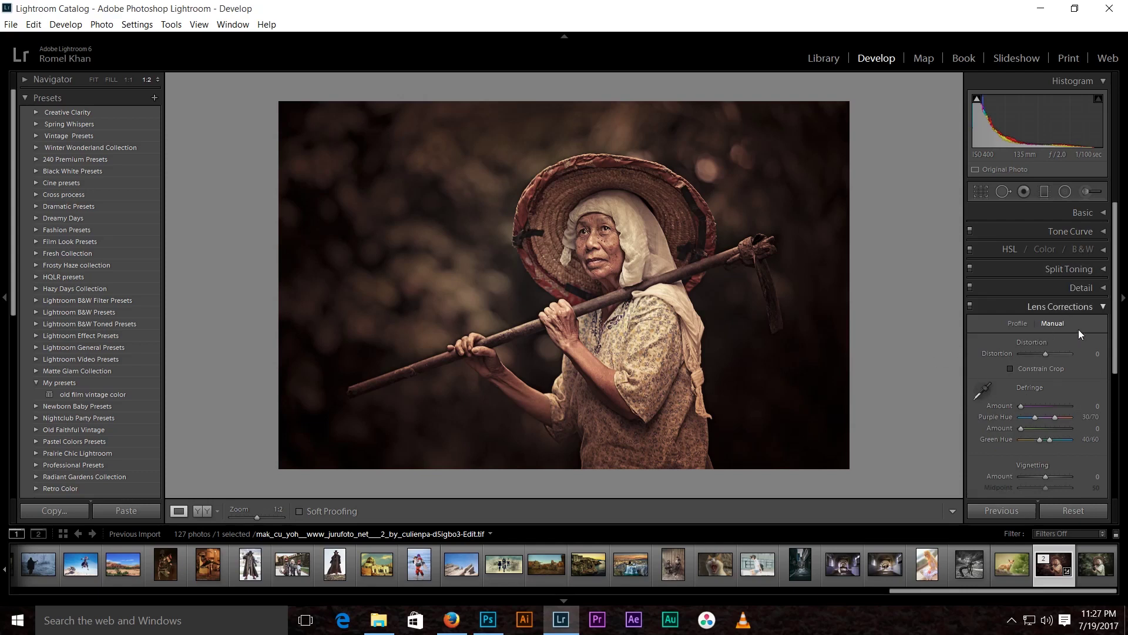
{"action": "left_click", "coordinate": [1065, 306]}
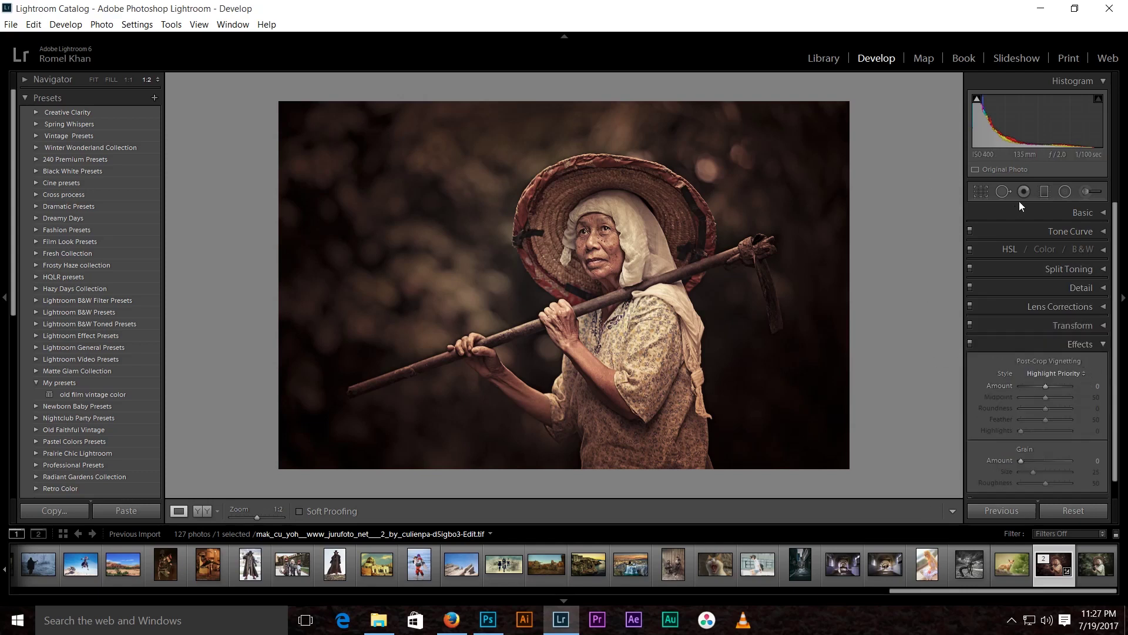
{"action": "left_click", "coordinate": [1058, 192]}
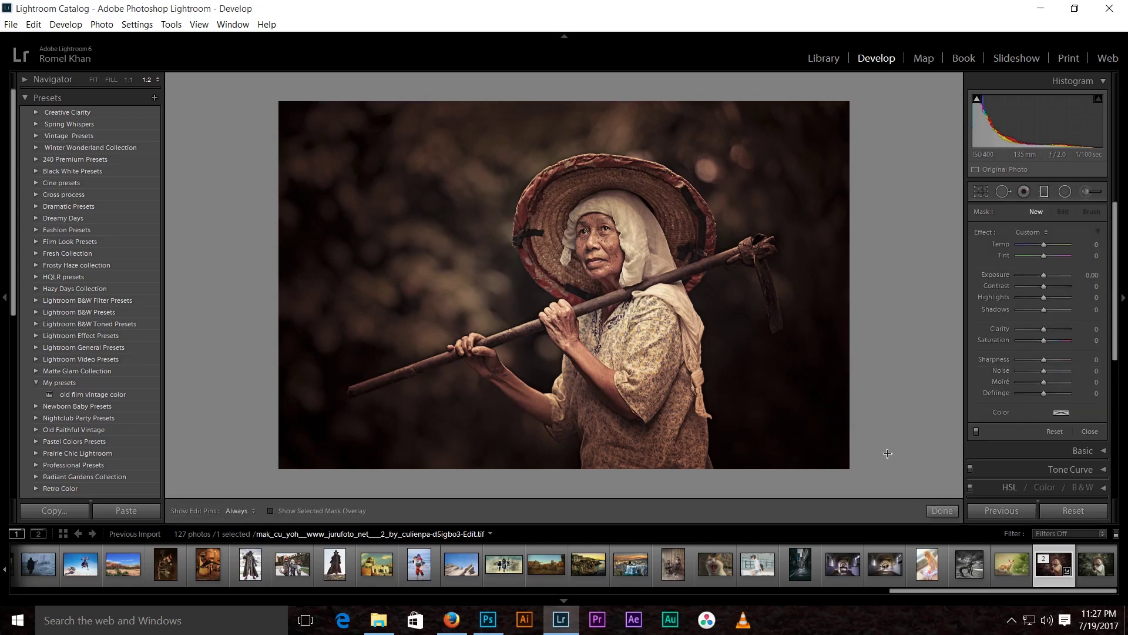
Draw a gradient over the lower-right corner at -1.98 exposure.
{"action": "left_click_drag", "start_coordinate": [864, 473], "coordinate": [745, 366]}
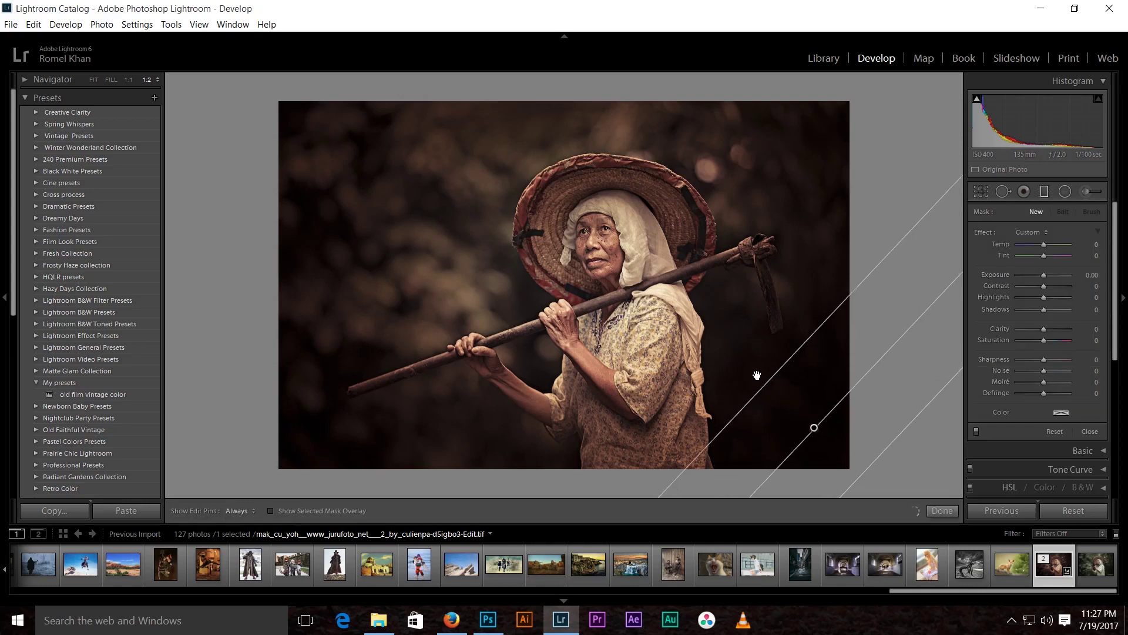
{"action": "left_click_drag", "start_coordinate": [819, 429], "coordinate": [815, 430]}
{"action": "key", "text": "ctrl+z"}
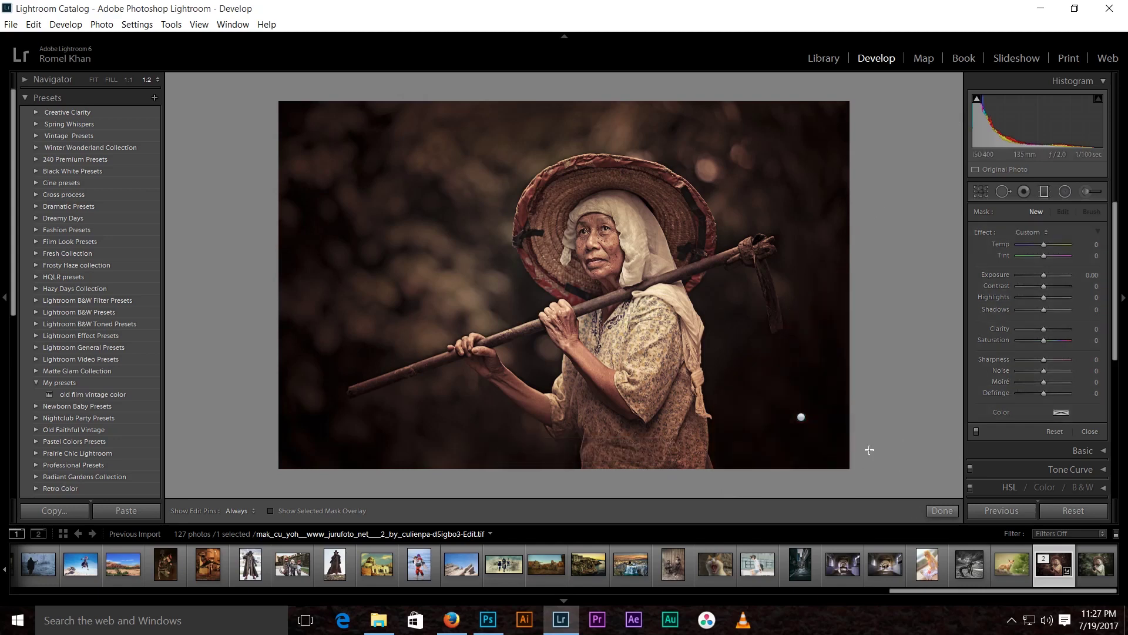
{"action": "left_click_drag", "start_coordinate": [801, 417], "coordinate": [786, 398]}
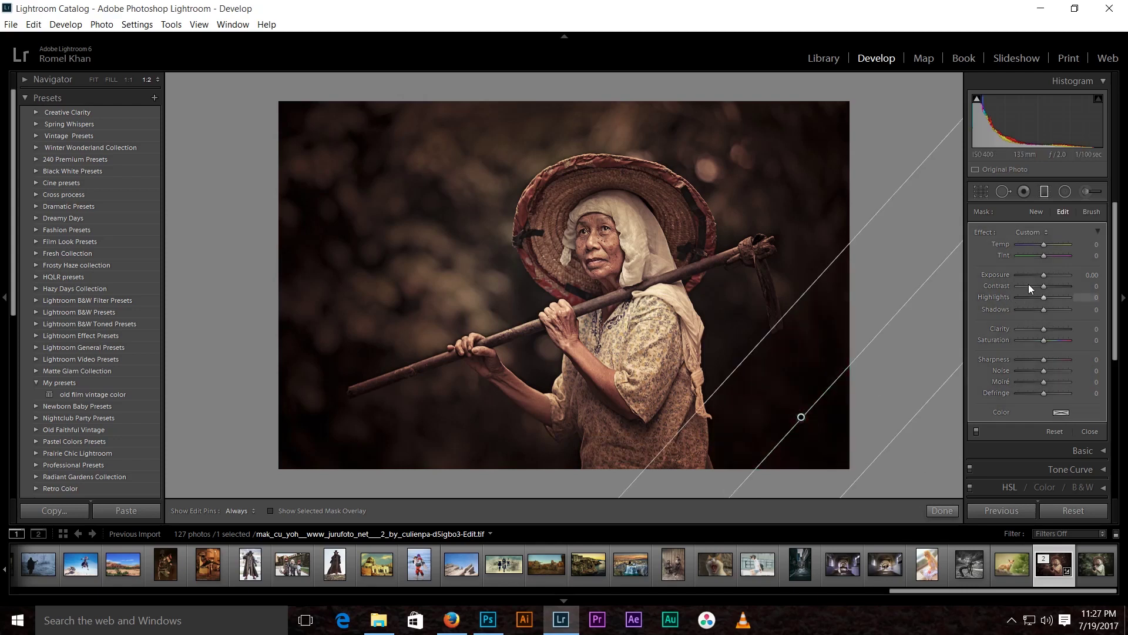
{"action": "left_click_drag", "start_coordinate": [1044, 277], "coordinate": [1030, 273]}
Duplicate the gradient and rotate the copy over the top-left corner.
{"action": "right_click", "coordinate": [801, 417]}
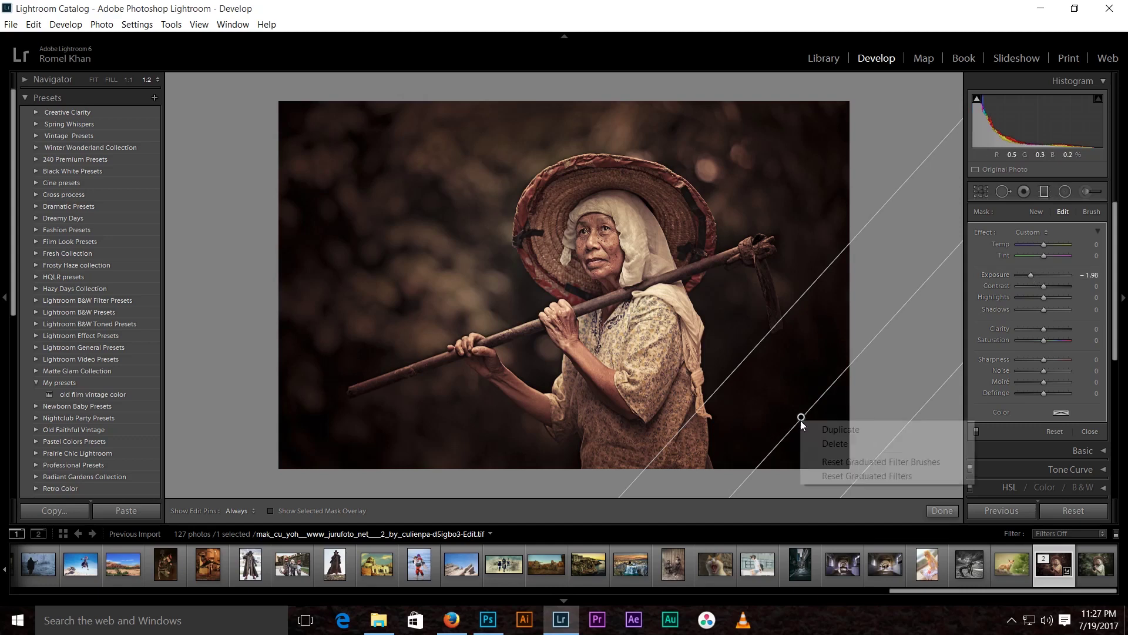
{"action": "left_click", "coordinate": [838, 430]}
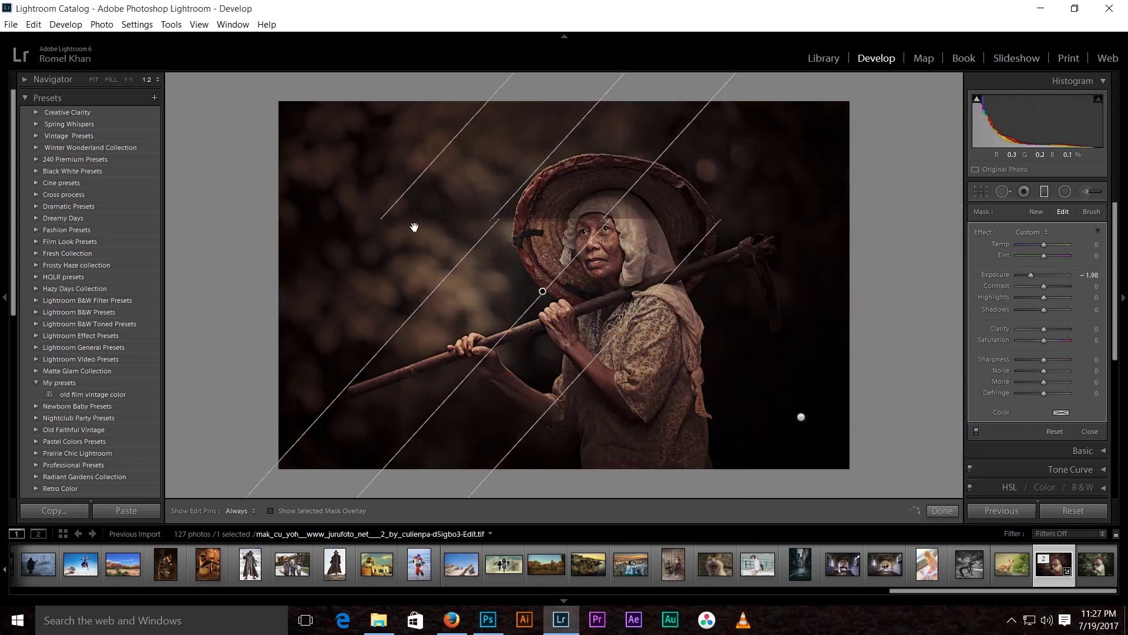
{"action": "left_click_drag", "start_coordinate": [414, 227], "coordinate": [355, 161]}
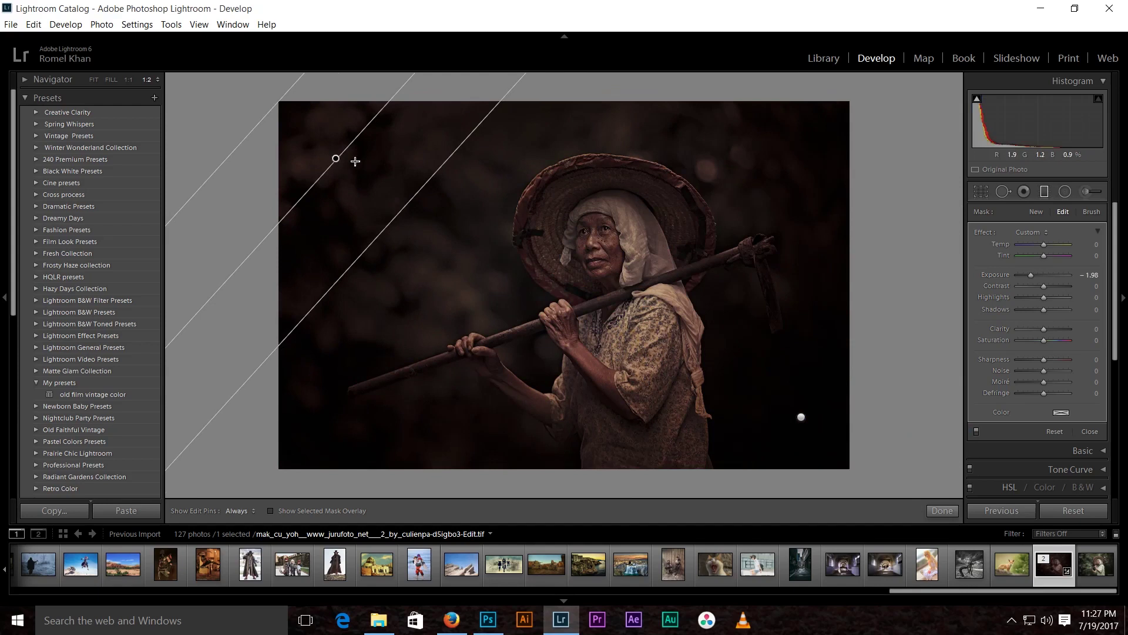
{"action": "mouse_move", "coordinate": [346, 169]}
{"action": "left_mouse_down"}
{"action": "mouse_move", "coordinate": [292, 173]}
{"action": "mouse_move", "coordinate": [302, 190]}
{"action": "mouse_move", "coordinate": [286, 115]}
{"action": "left_mouse_up"}
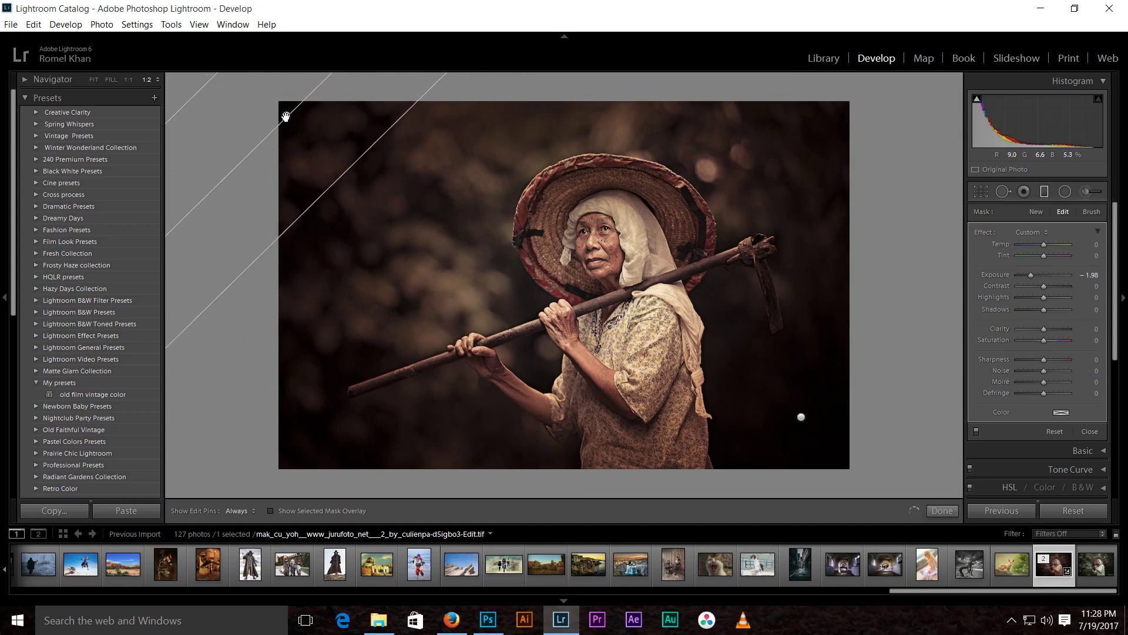
Duplicate the top-left gradient and place the copy in the bottom-left corner.
{"action": "right_click", "coordinate": [288, 116]}
{"action": "left_click", "coordinate": [301, 122]}
{"action": "left_click_drag", "start_coordinate": [287, 117], "coordinate": [338, 418]}
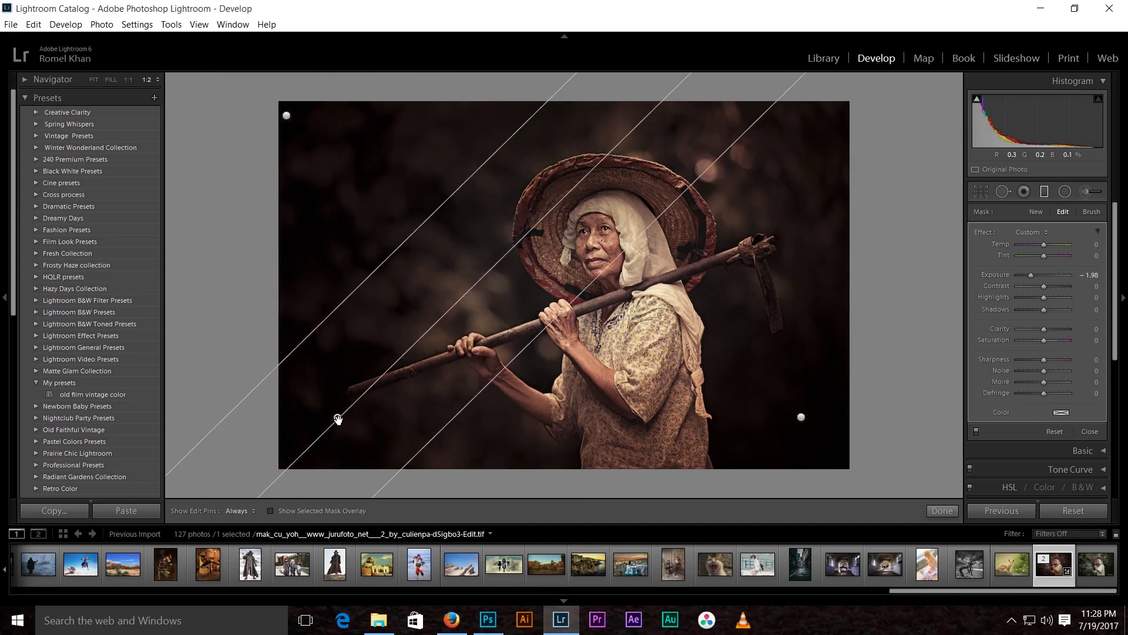
{"action": "left_click_drag", "start_coordinate": [344, 410], "coordinate": [355, 426]}
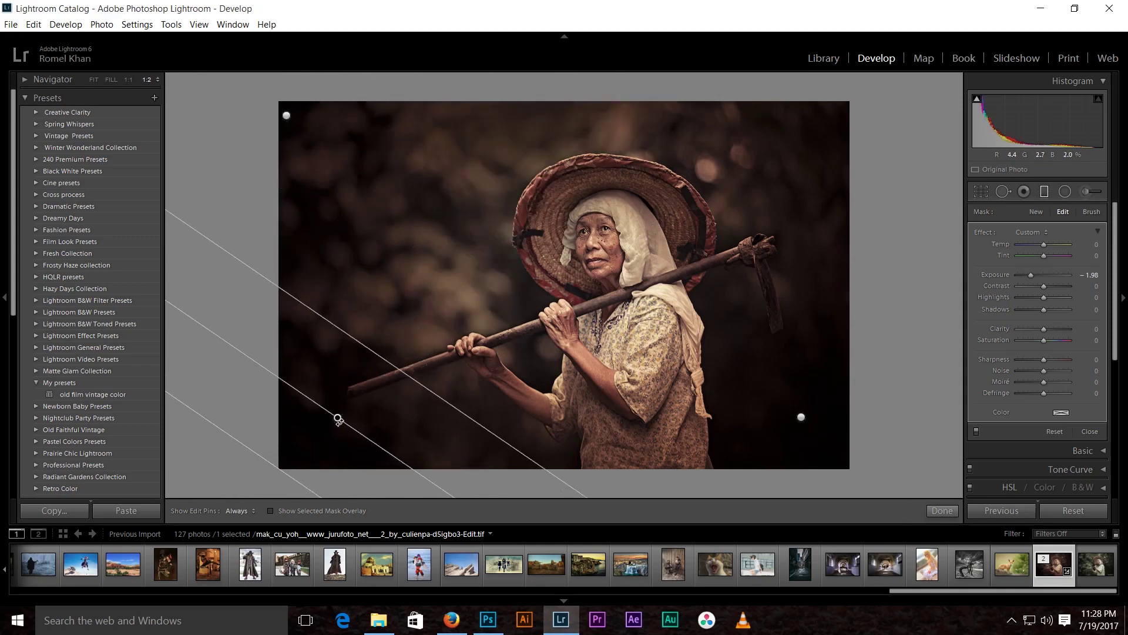
{"action": "left_click_drag", "start_coordinate": [338, 418], "coordinate": [295, 457]}
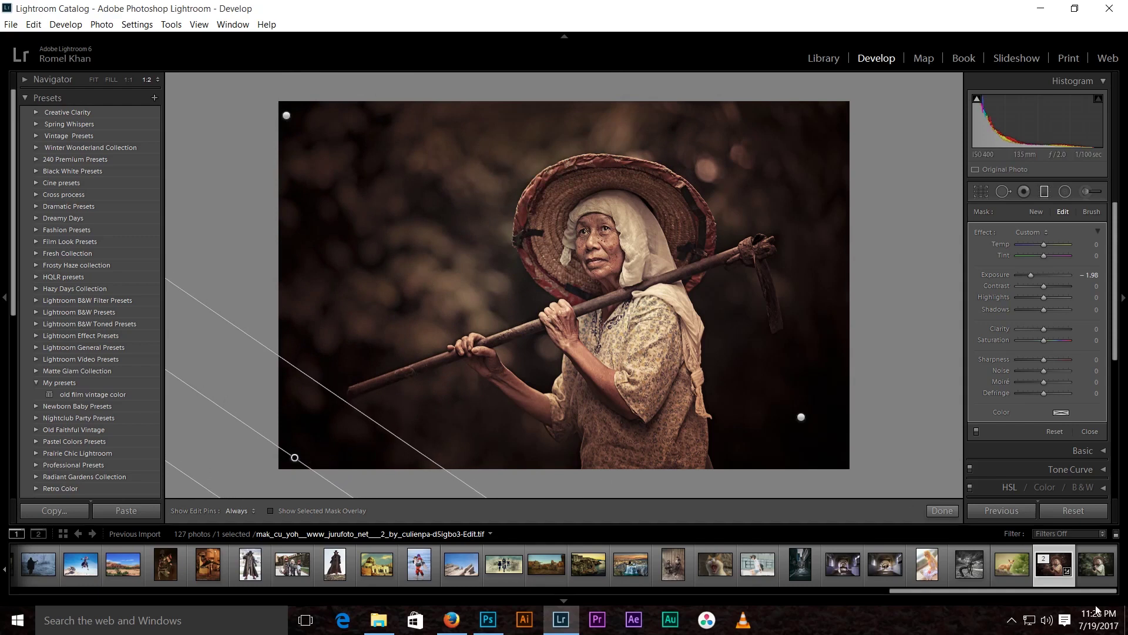
Tint the corner gradient blue.
{"action": "left_click", "coordinate": [1061, 412]}
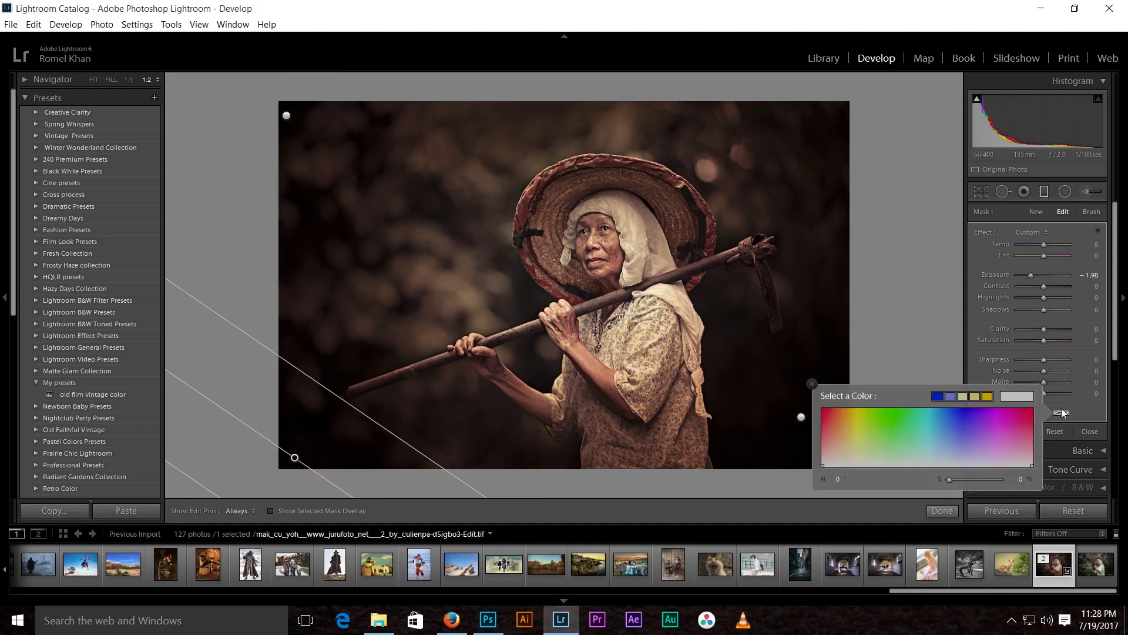
{"action": "left_click", "coordinate": [846, 452]}
{"action": "left_click", "coordinate": [928, 435]}
{"action": "left_click_drag", "start_coordinate": [929, 435], "coordinate": [941, 429]}
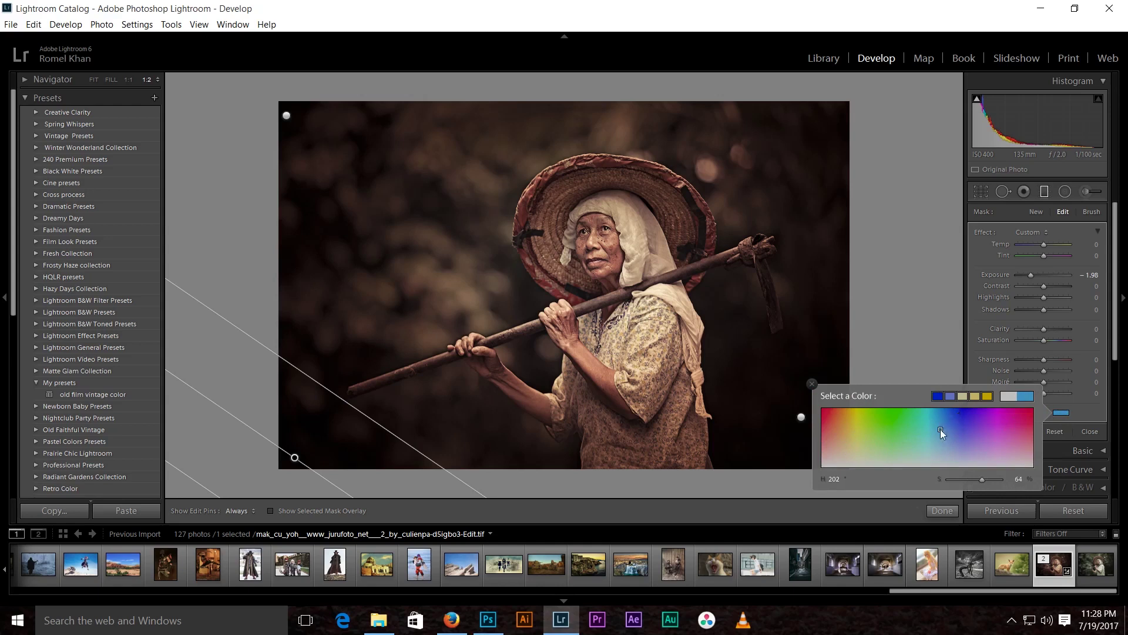
{"action": "left_click", "coordinate": [1093, 407]}
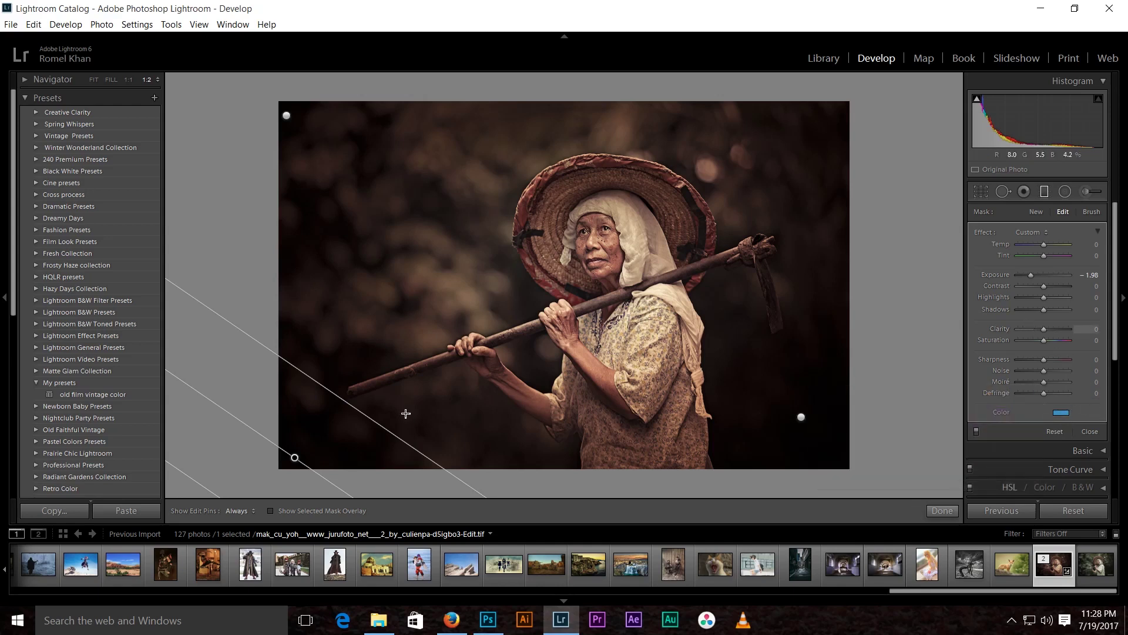
Duplicate the gradient to darken the top-right corner.
{"action": "mouse_move", "coordinate": [297, 458]}
{"action": "left_mouse_down"}
{"action": "mouse_move", "coordinate": [350, 402]}
{"action": "mouse_move", "coordinate": [337, 420]}
{"action": "mouse_move", "coordinate": [713, 417]}
{"action": "mouse_move", "coordinate": [807, 397]}
{"action": "mouse_move", "coordinate": [879, 435]}
{"action": "mouse_move", "coordinate": [728, 411]}
{"action": "mouse_move", "coordinate": [791, 300]}
{"action": "mouse_move", "coordinate": [843, 139]}
{"action": "mouse_move", "coordinate": [816, 128]}
{"action": "left_mouse_up"}
{"action": "right_click", "coordinate": [337, 421]}
{"action": "left_click", "coordinate": [376, 431]}
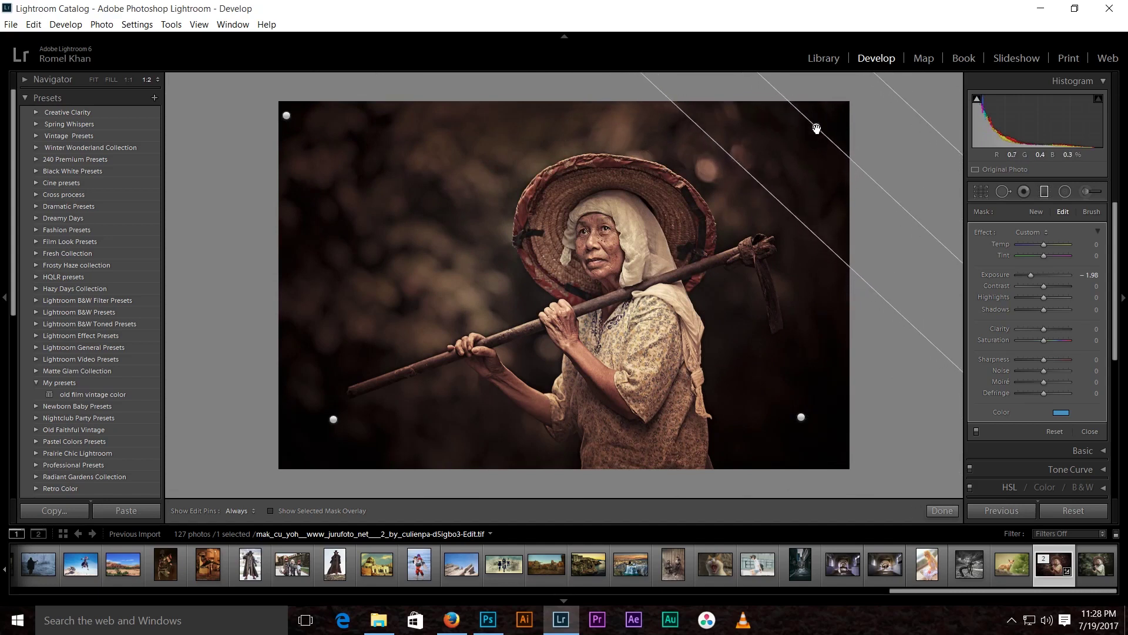
Set a post-crop vignette: Amount -10, Midpoint 92, Roundness +60, Feather 61.
{"action": "left_click", "coordinate": [1044, 191]}
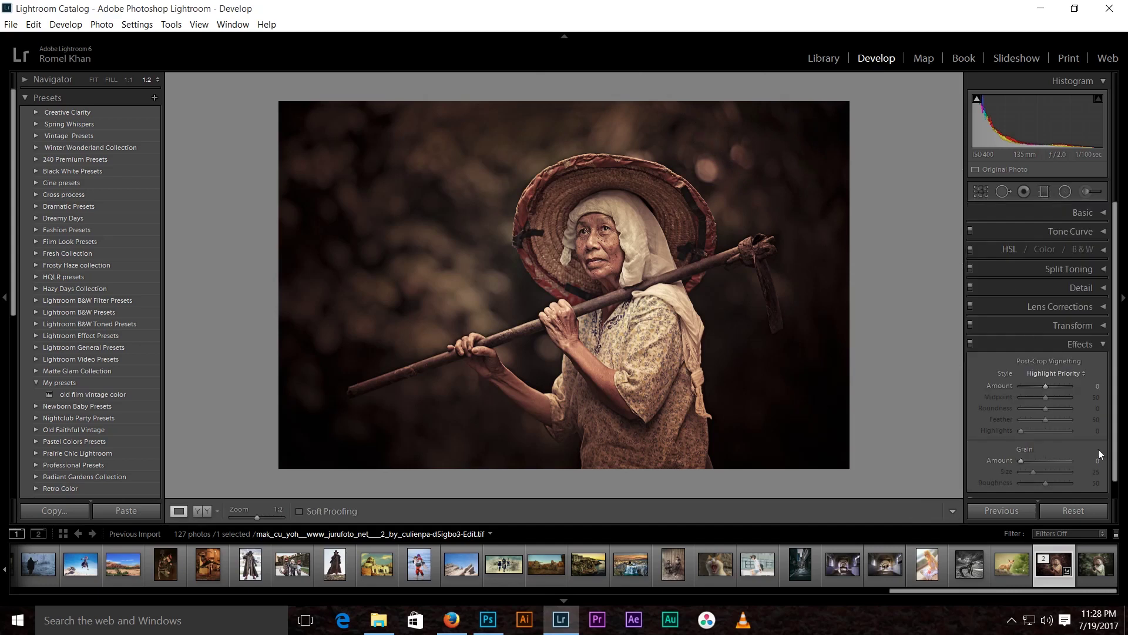
{"action": "left_click", "coordinate": [1078, 347]}
{"action": "left_click", "coordinate": [1073, 345]}
{"action": "left_click_drag", "start_coordinate": [1046, 386], "coordinate": [1053, 385]}
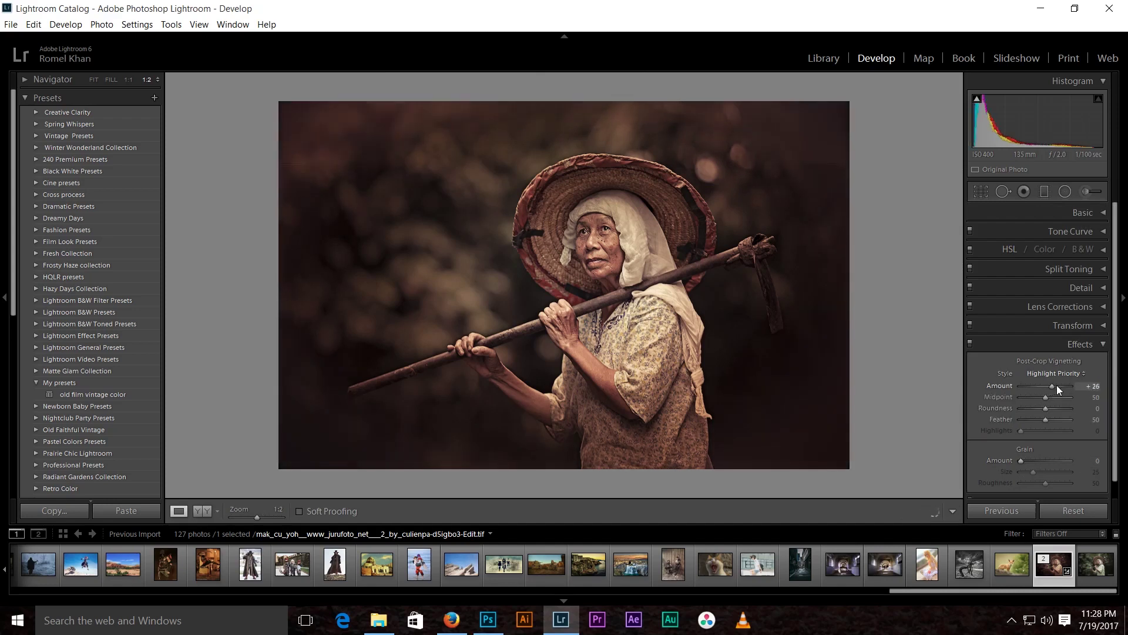
{"action": "left_click_drag", "start_coordinate": [1053, 385], "coordinate": [1045, 387]}
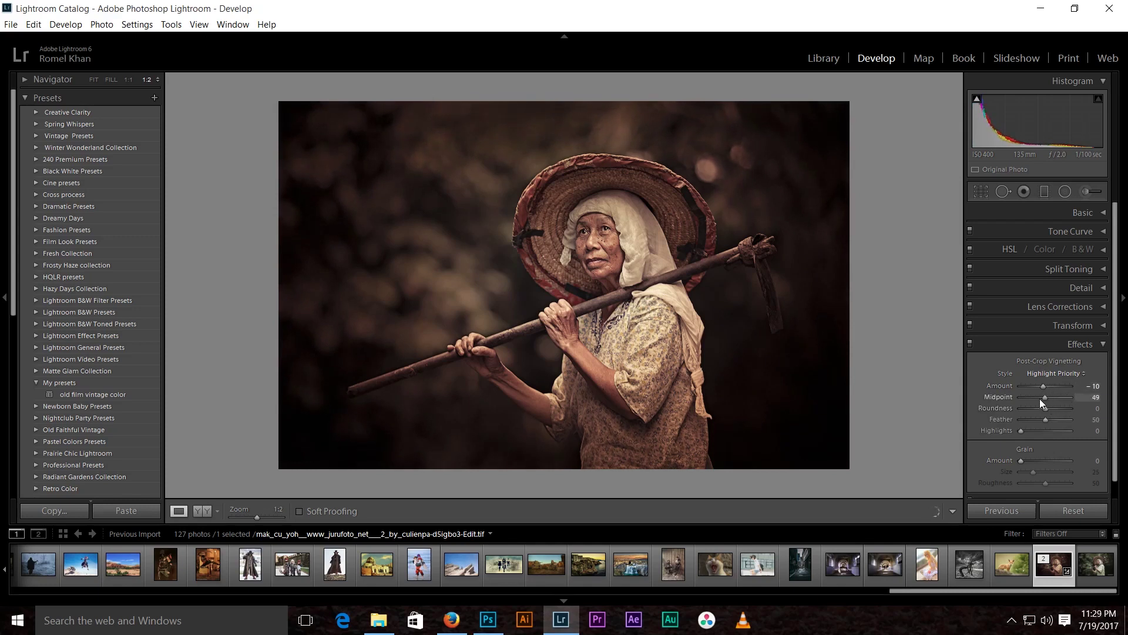
{"action": "left_click_drag", "start_coordinate": [1056, 397], "coordinate": [1066, 396]}
{"action": "left_click", "coordinate": [1059, 403]}
{"action": "left_click_drag", "start_coordinate": [1050, 419], "coordinate": [1050, 422]}
Add film grain at amount 20, size 19, and fit the photo in view.
{"action": "left_click_drag", "start_coordinate": [1020, 460], "coordinate": [1024, 459]}
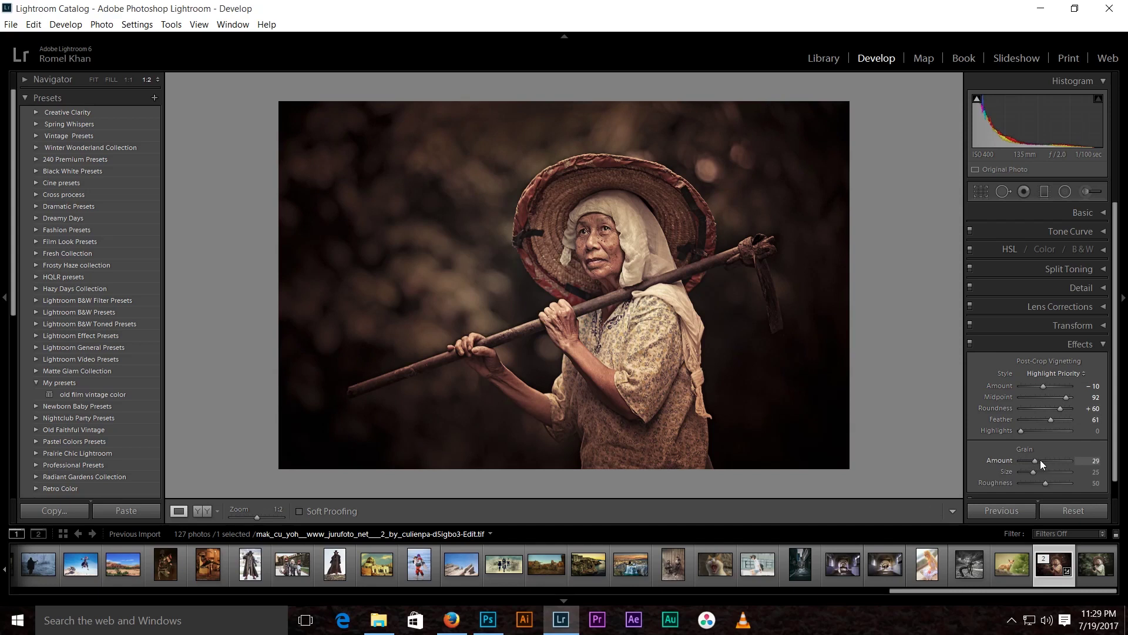
{"action": "left_click_drag", "start_coordinate": [1030, 462], "coordinate": [1030, 472]}
{"action": "key", "text": "z"}
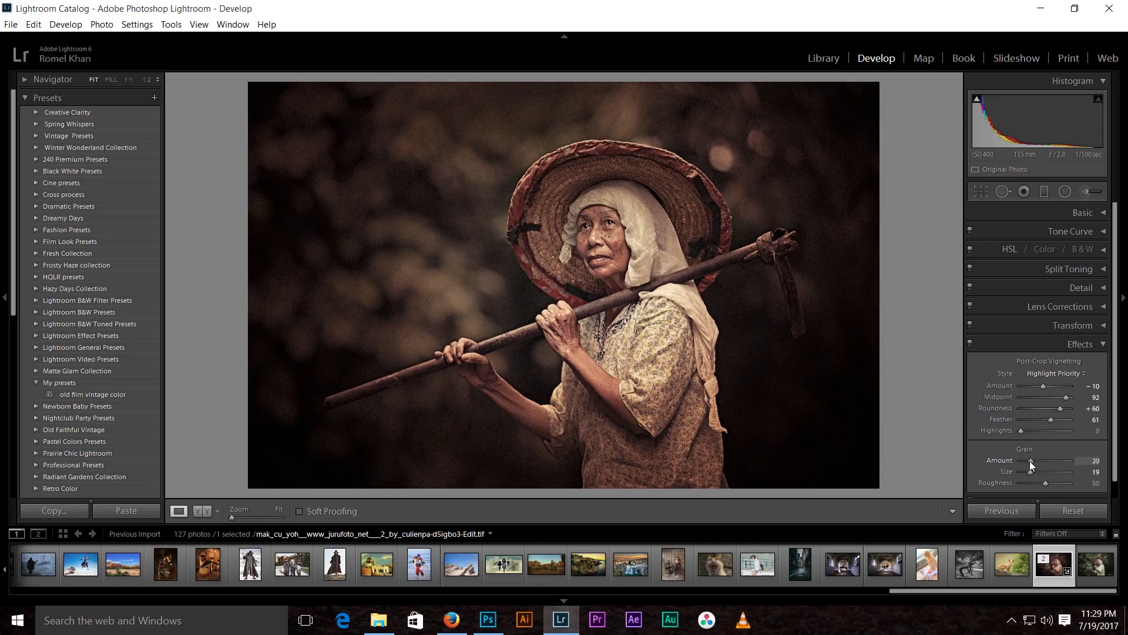
Fine-tune the grain amount and size, then collapse the Effects panel.
{"action": "left_click", "coordinate": [1028, 461]}
{"action": "left_click", "coordinate": [1028, 471]}
{"action": "left_click", "coordinate": [1087, 342]}
Apply a manual lens distortion correction of -12 and compare before and after.
{"action": "left_click", "coordinate": [1060, 311]}
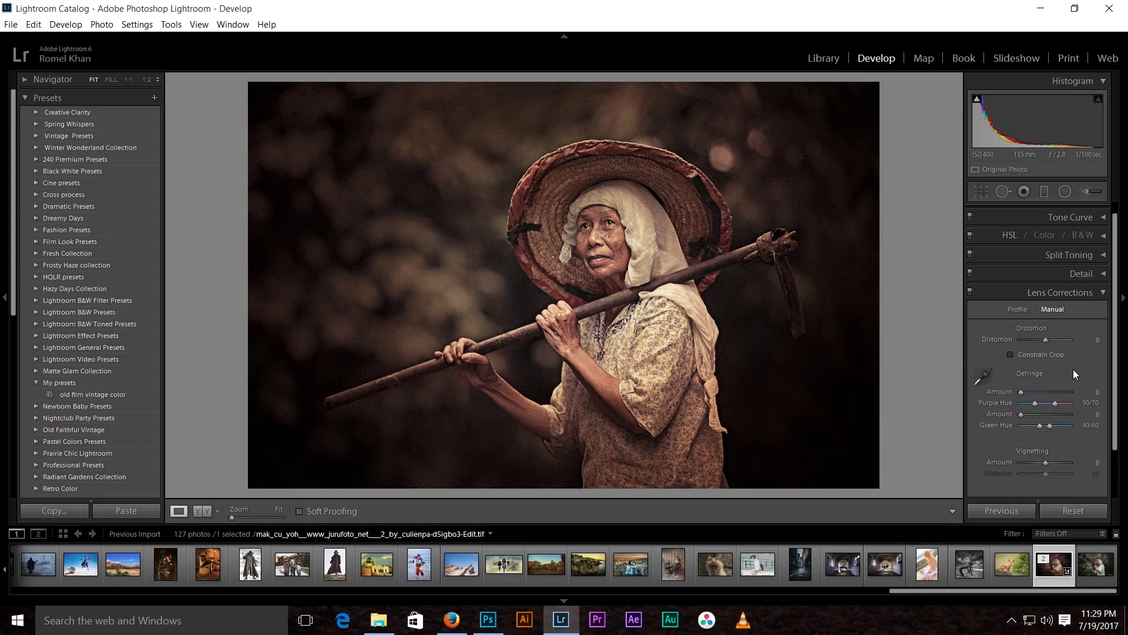
{"action": "left_click", "coordinate": [1011, 354]}
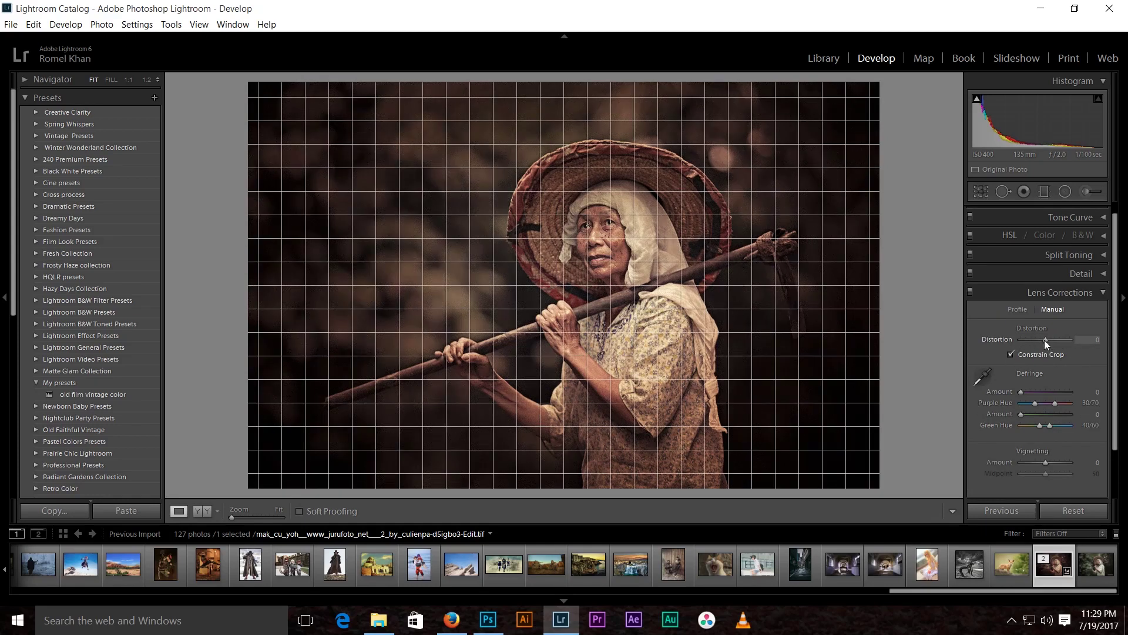
{"action": "left_click_drag", "start_coordinate": [1044, 340], "coordinate": [1041, 340]}
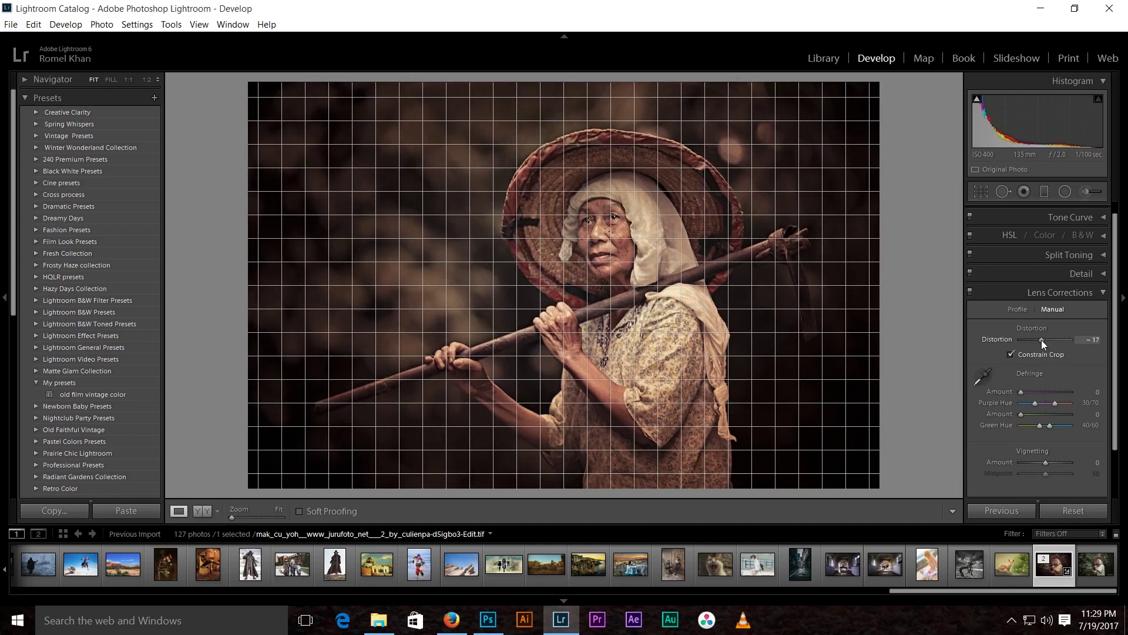
{"action": "left_click_drag", "start_coordinate": [1042, 340], "coordinate": [1044, 340]}
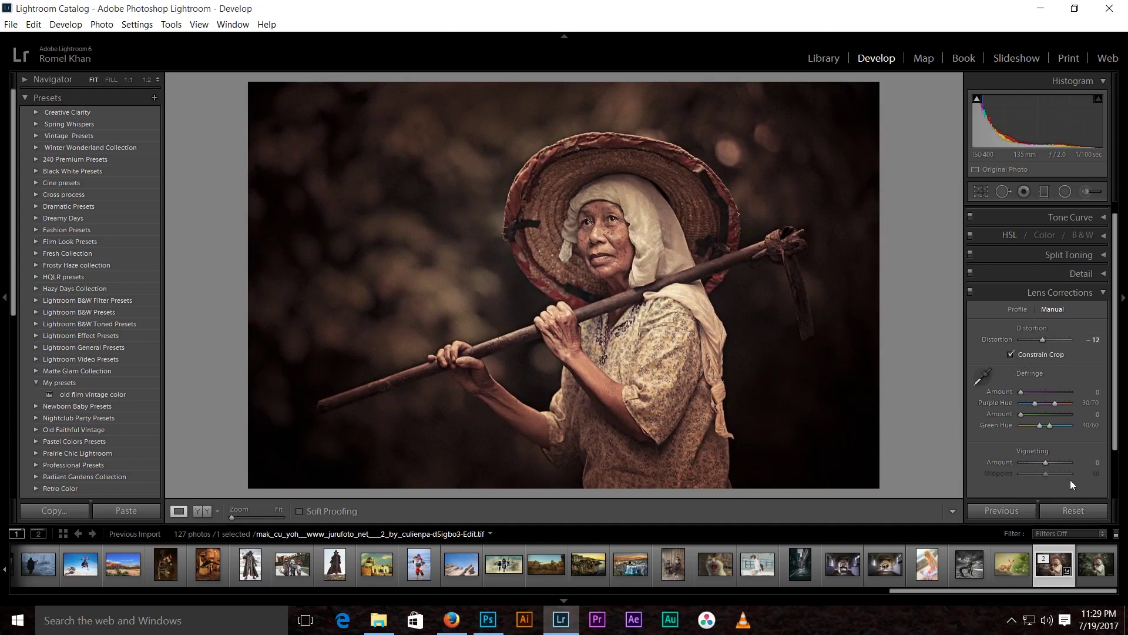
{"action": "left_click", "coordinate": [1010, 355]}
{"action": "left_click", "coordinate": [970, 290]}
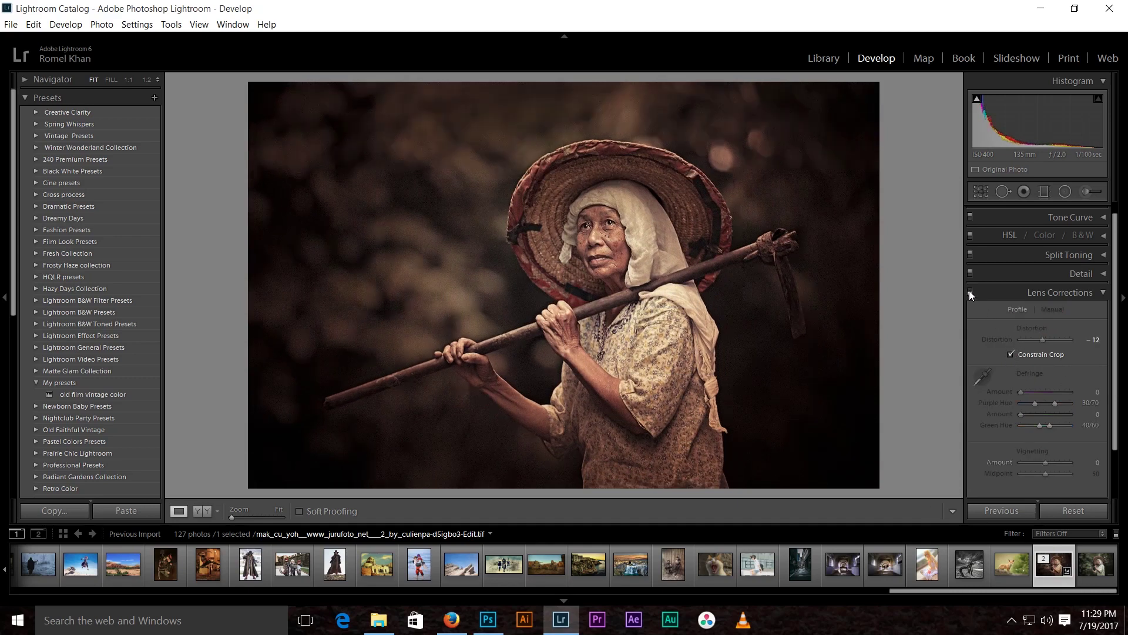
{"action": "left_click", "coordinate": [1061, 290]}
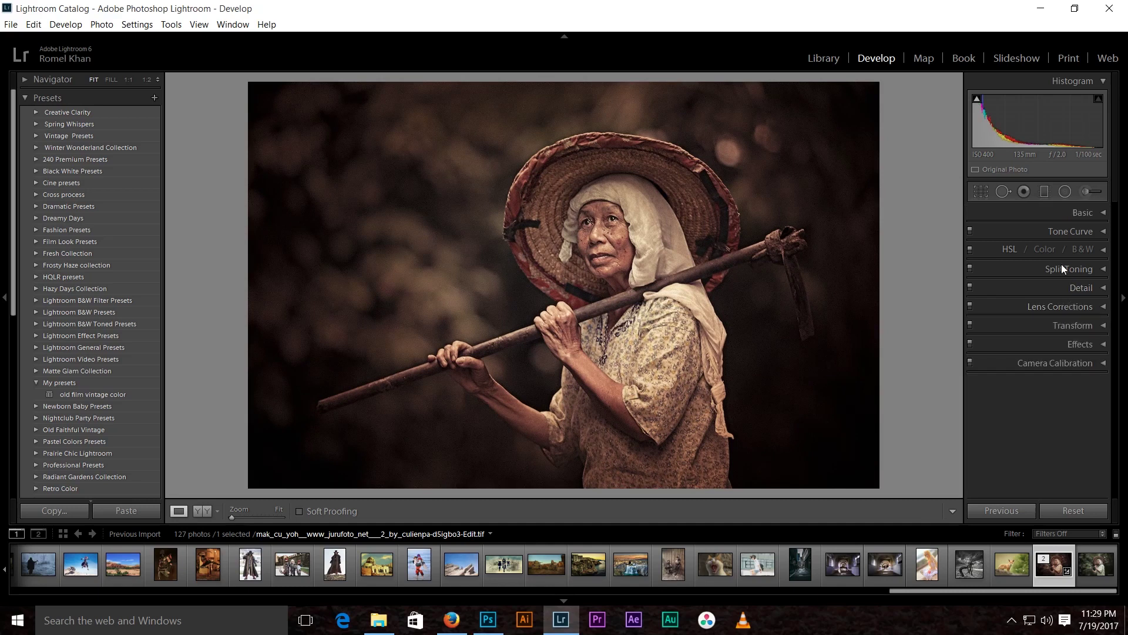
Drag the tone curve's Shadows region down to -9.
{"action": "left_click", "coordinate": [1070, 231]}
{"action": "left_click", "coordinate": [975, 250]}
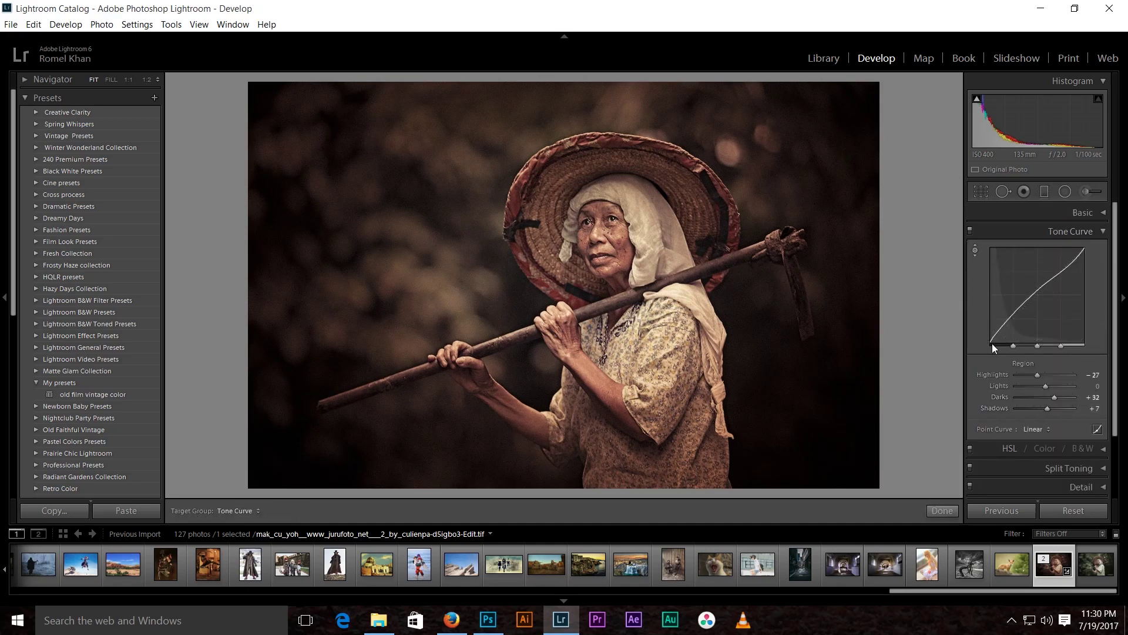
{"action": "left_click_drag", "start_coordinate": [991, 341], "coordinate": [991, 321]}
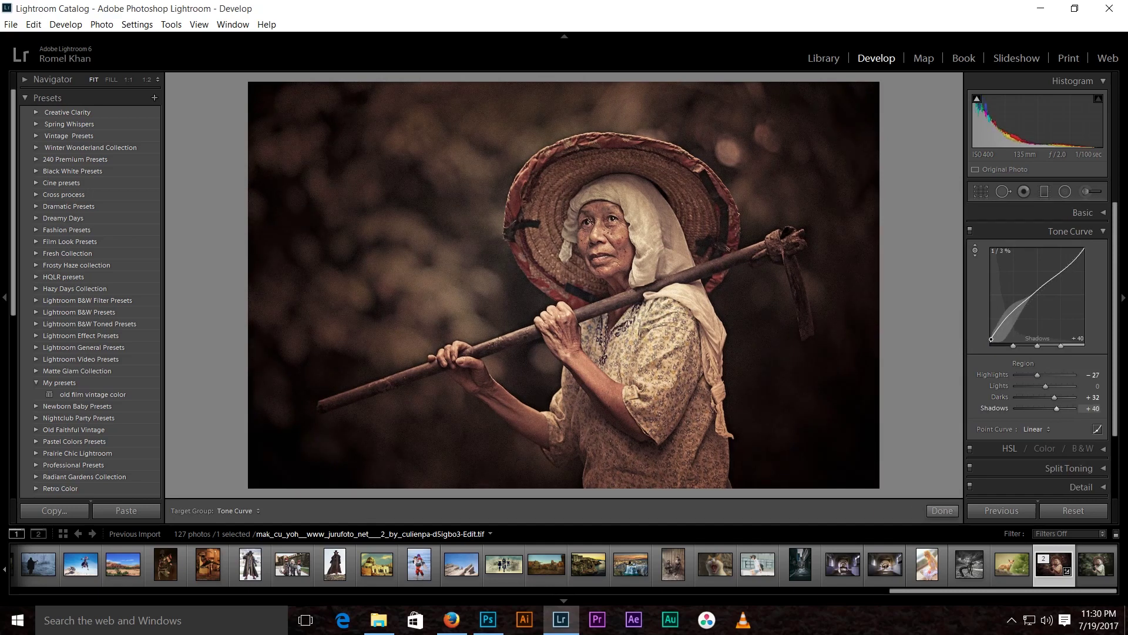
{"action": "left_click_drag", "start_coordinate": [991, 335], "coordinate": [991, 343]}
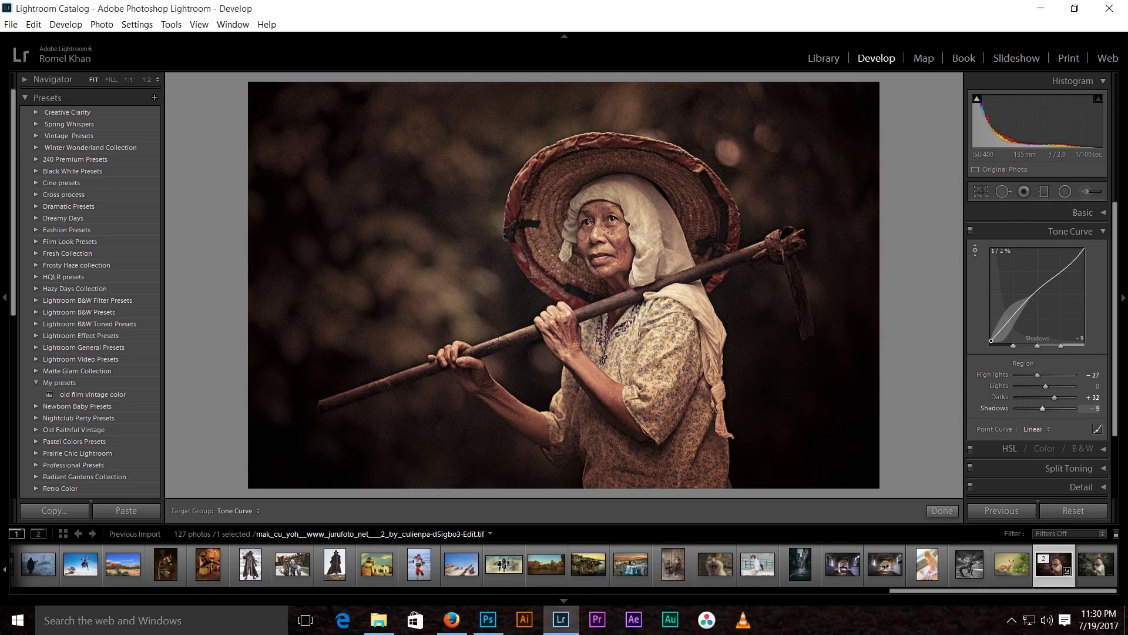
{"action": "left_click", "coordinate": [1065, 192]}
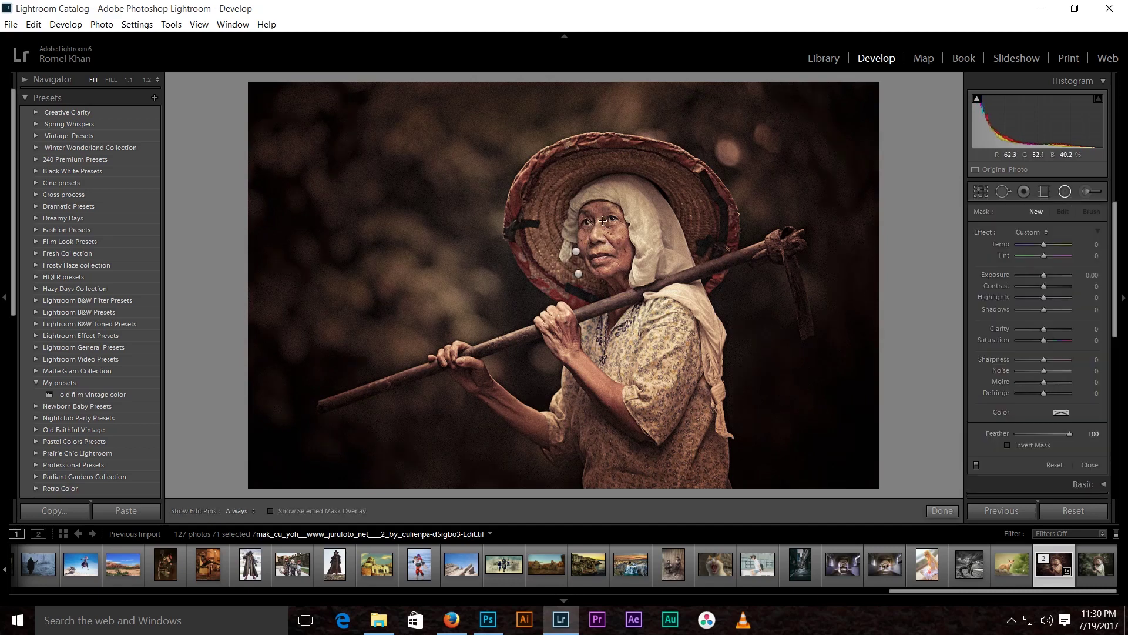
Draw an oval radial filter over the woman, rotated and stretched to fit her body.
{"action": "mouse_move", "coordinate": [527, 220]}
{"action": "left_mouse_down"}
{"action": "mouse_move", "coordinate": [590, 343]}
{"action": "mouse_move", "coordinate": [664, 304]}
{"action": "mouse_move", "coordinate": [613, 345]}
{"action": "mouse_move", "coordinate": [564, 298]}
{"action": "left_mouse_up"}
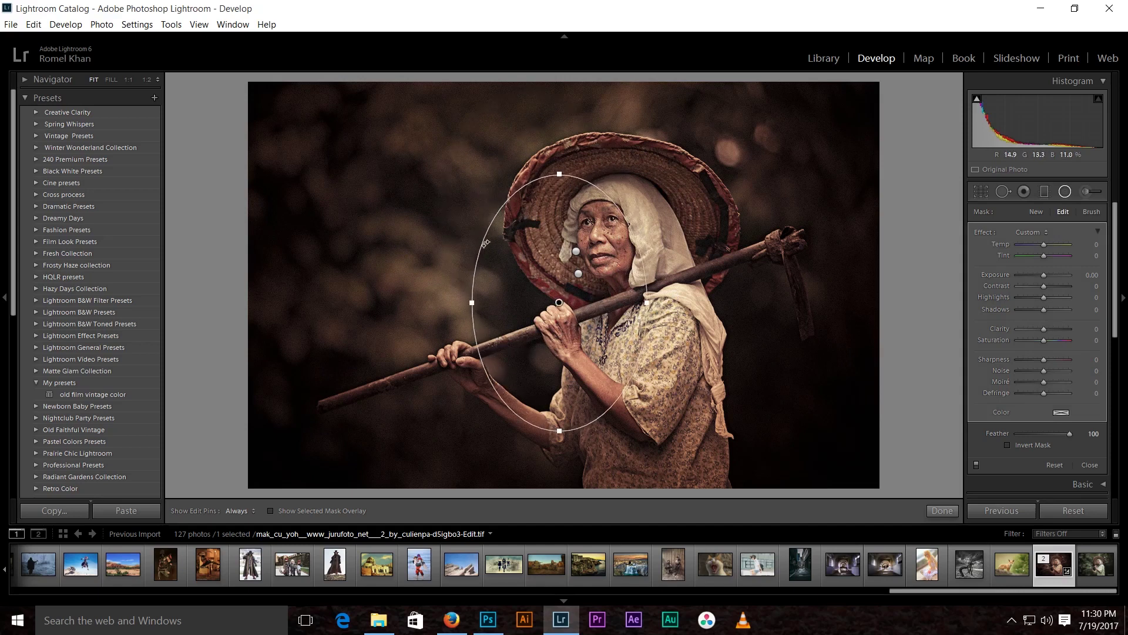
{"action": "left_click_drag", "start_coordinate": [485, 242], "coordinate": [511, 209]}
{"action": "left_click_drag", "start_coordinate": [624, 185], "coordinate": [654, 316]}
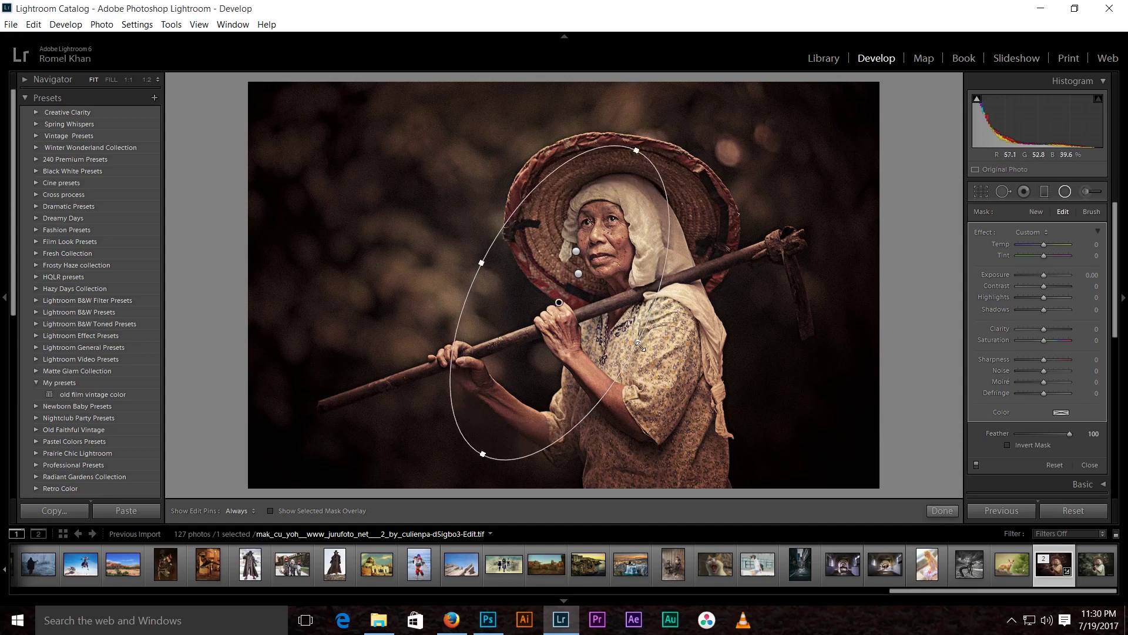
{"action": "left_click_drag", "start_coordinate": [639, 346], "coordinate": [675, 360]}
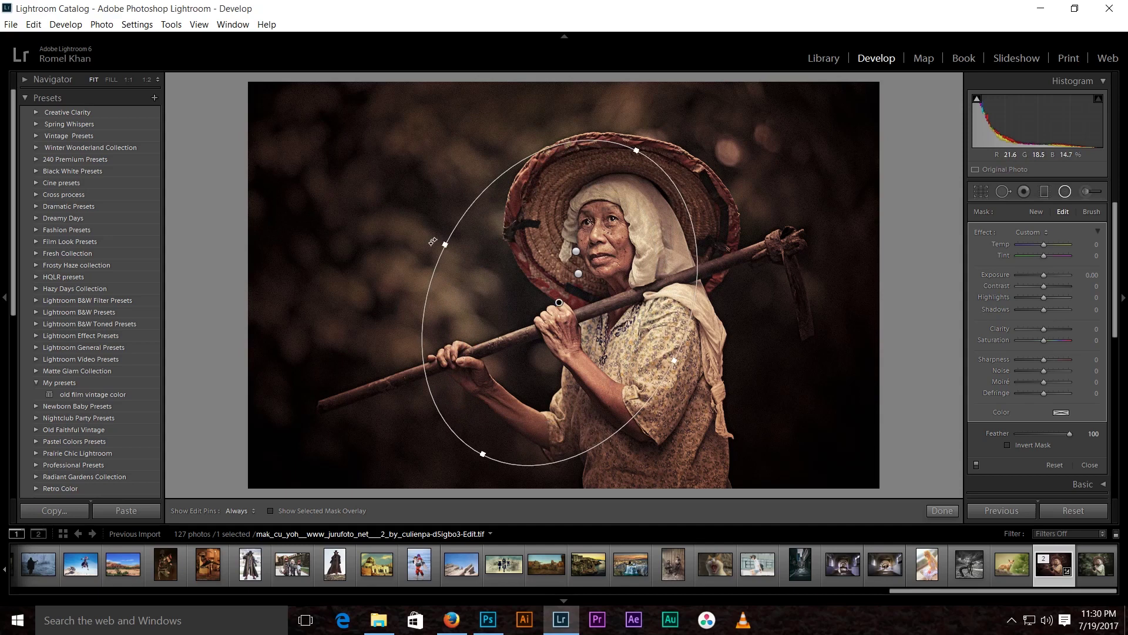
{"action": "left_click_drag", "start_coordinate": [434, 241], "coordinate": [420, 286]}
{"action": "left_click_drag", "start_coordinate": [563, 301], "coordinate": [583, 322]}
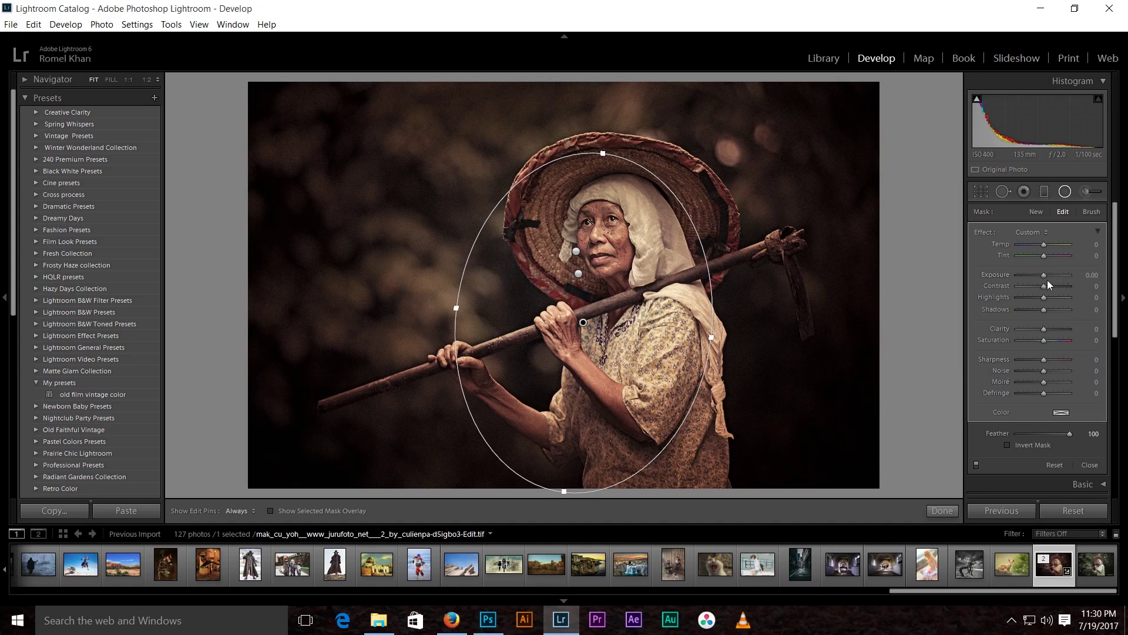
Set the oval's Exposure to +0.32 and centre it on the woman.
{"action": "left_click_drag", "start_coordinate": [1045, 276], "coordinate": [1047, 275]}
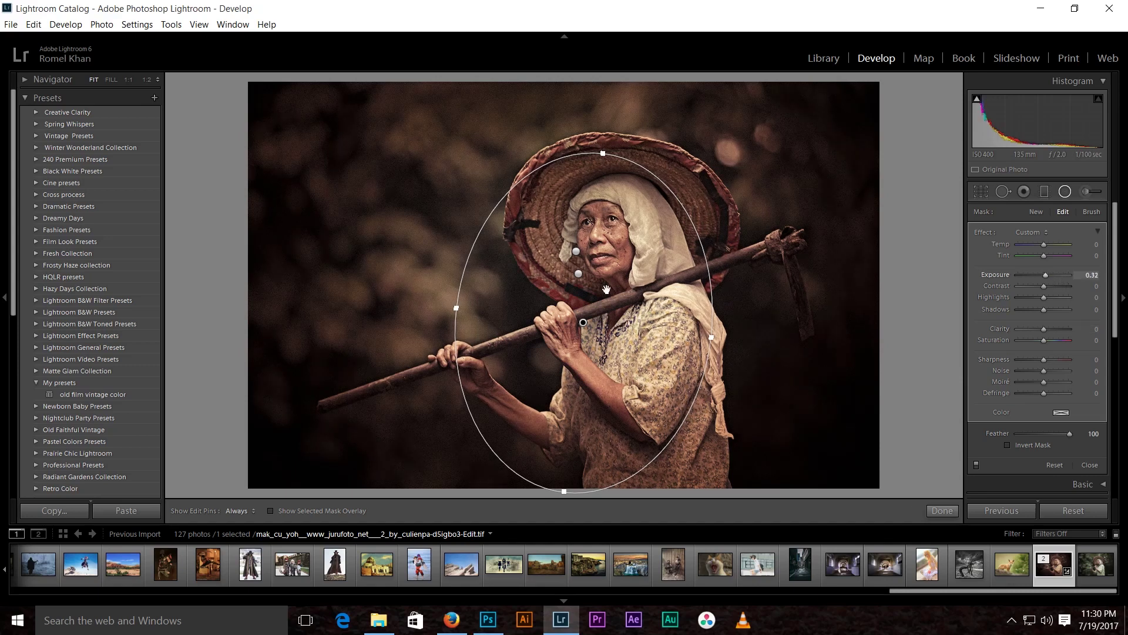
{"action": "left_click_drag", "start_coordinate": [581, 318], "coordinate": [572, 324]}
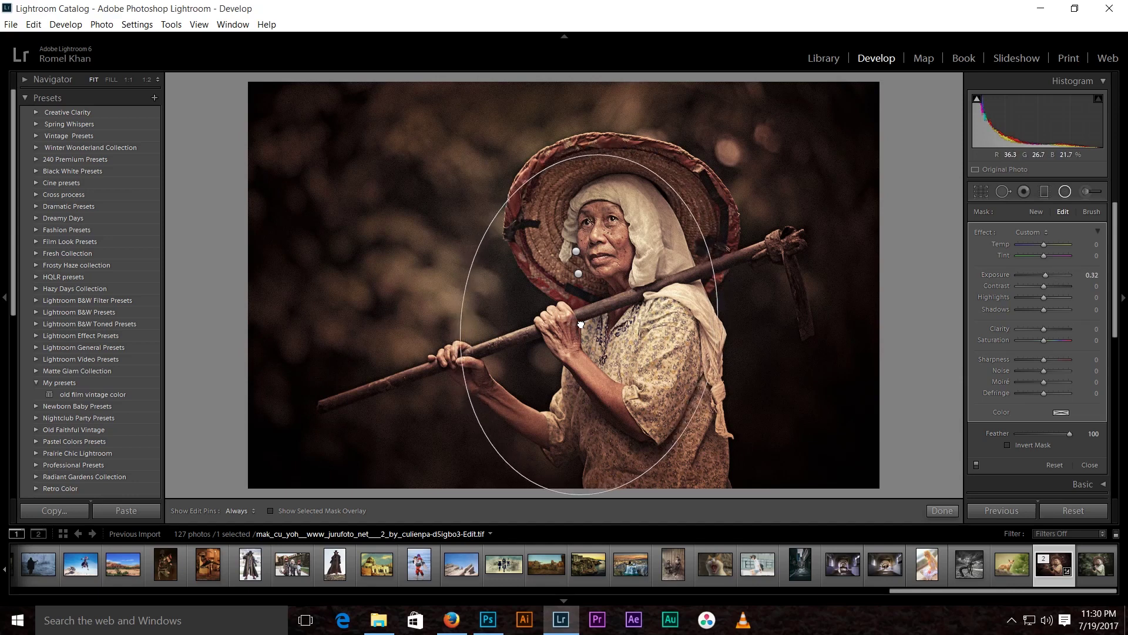
{"action": "left_click_drag", "start_coordinate": [571, 325], "coordinate": [588, 317]}
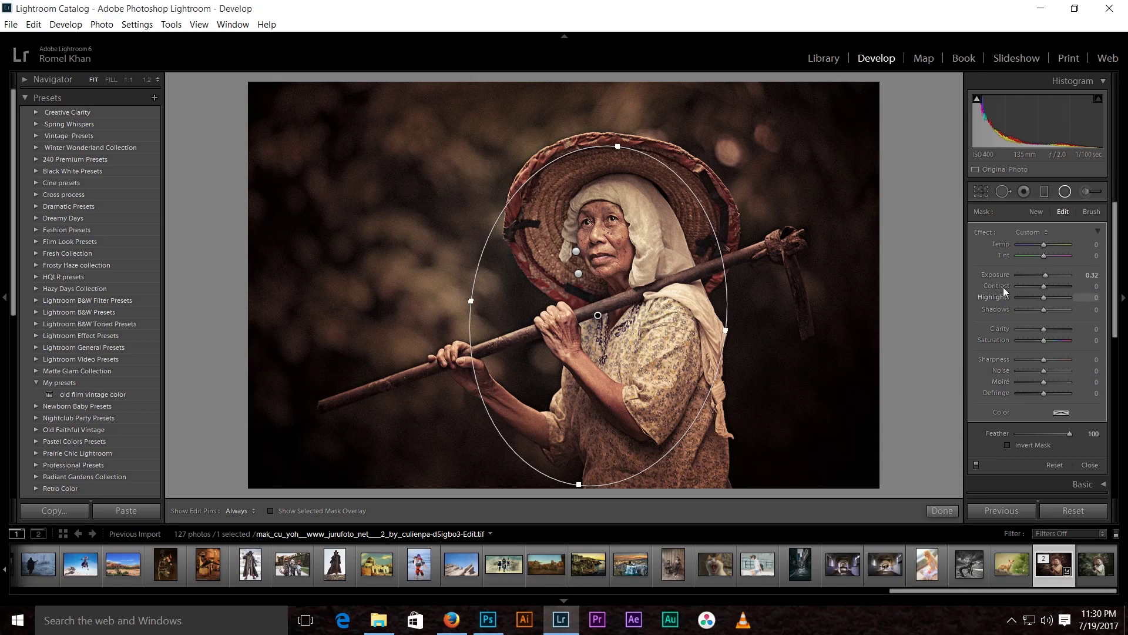
{"action": "left_click", "coordinate": [1063, 192]}
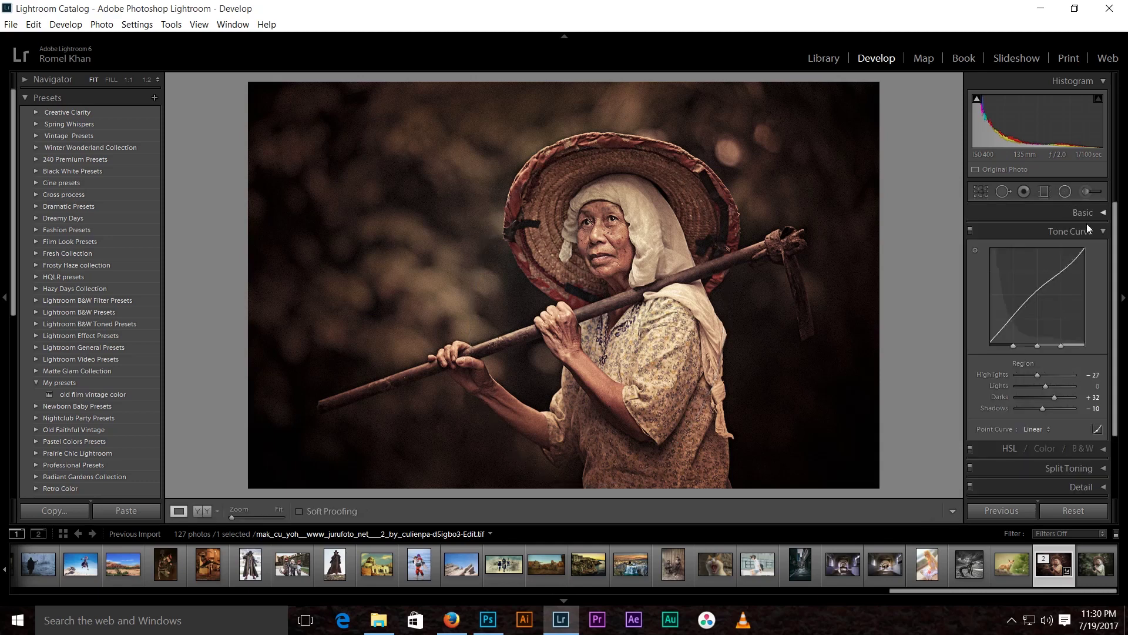
In the Basic panel, raise Whites to +52 and reset Blacks to 0.
{"action": "left_click", "coordinate": [1072, 212]}
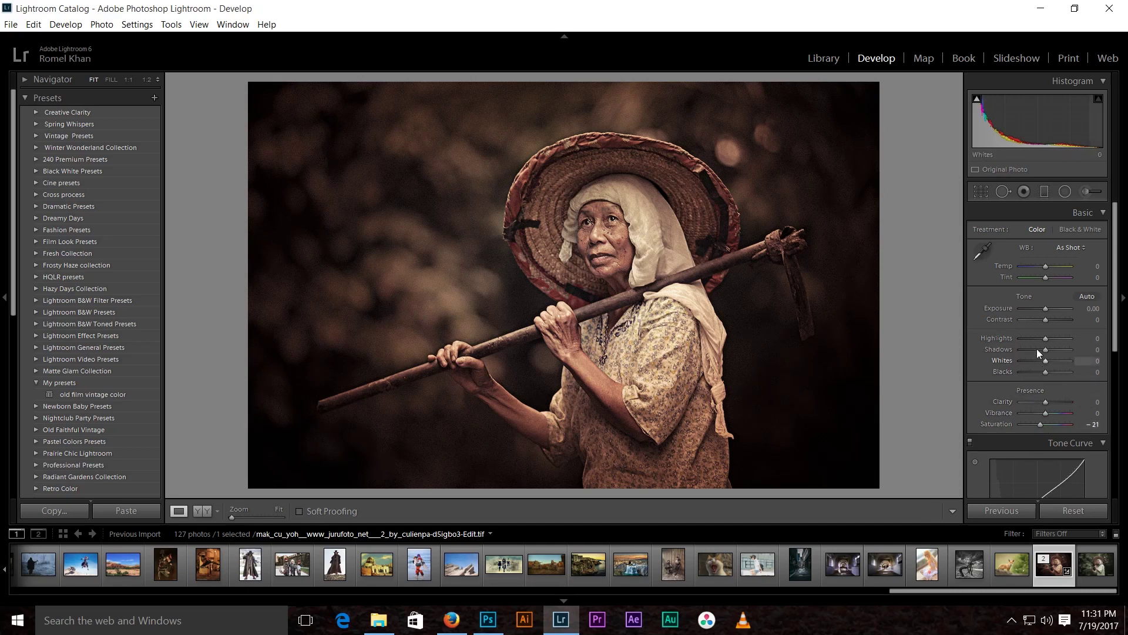
{"action": "mouse_move", "coordinate": [1045, 360]}
{"action": "left_mouse_down"}
{"action": "mouse_move", "coordinate": [1058, 365]}
{"action": "mouse_move", "coordinate": [1044, 372]}
{"action": "mouse_move", "coordinate": [1079, 368]}
{"action": "mouse_move", "coordinate": [1046, 372]}
{"action": "left_mouse_up"}
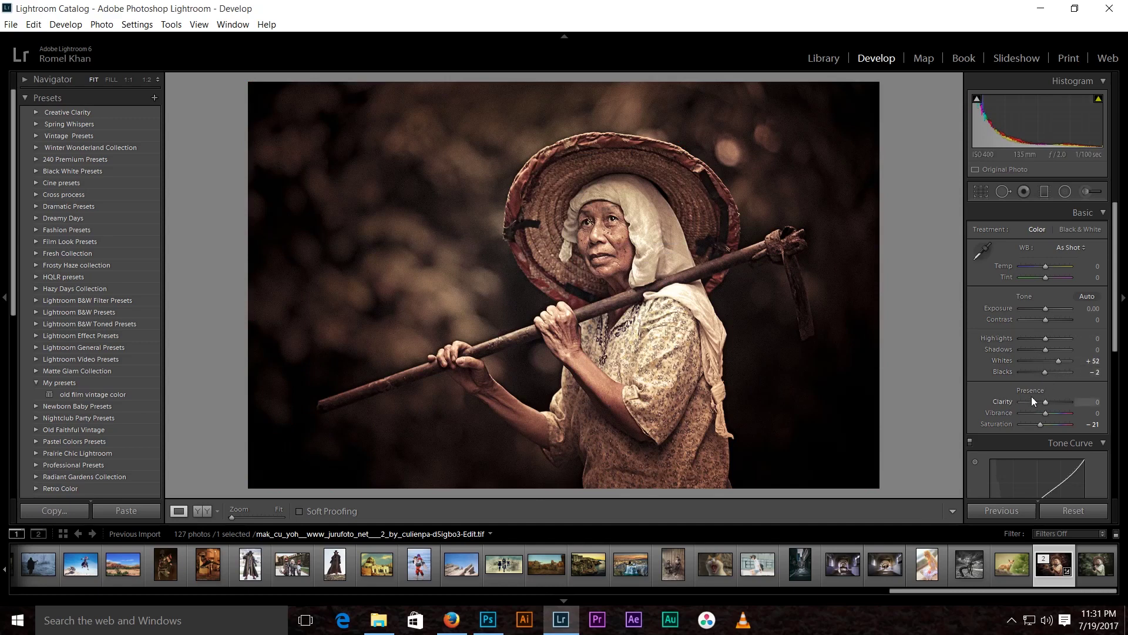
{"action": "key", "text": "alt"}
{"action": "left_click_drag", "start_coordinate": [1043, 372], "coordinate": [1045, 372]}
{"action": "scroll", "coordinate": [1118, 268], "scroll_direction": "down", "scroll_amount": 5}
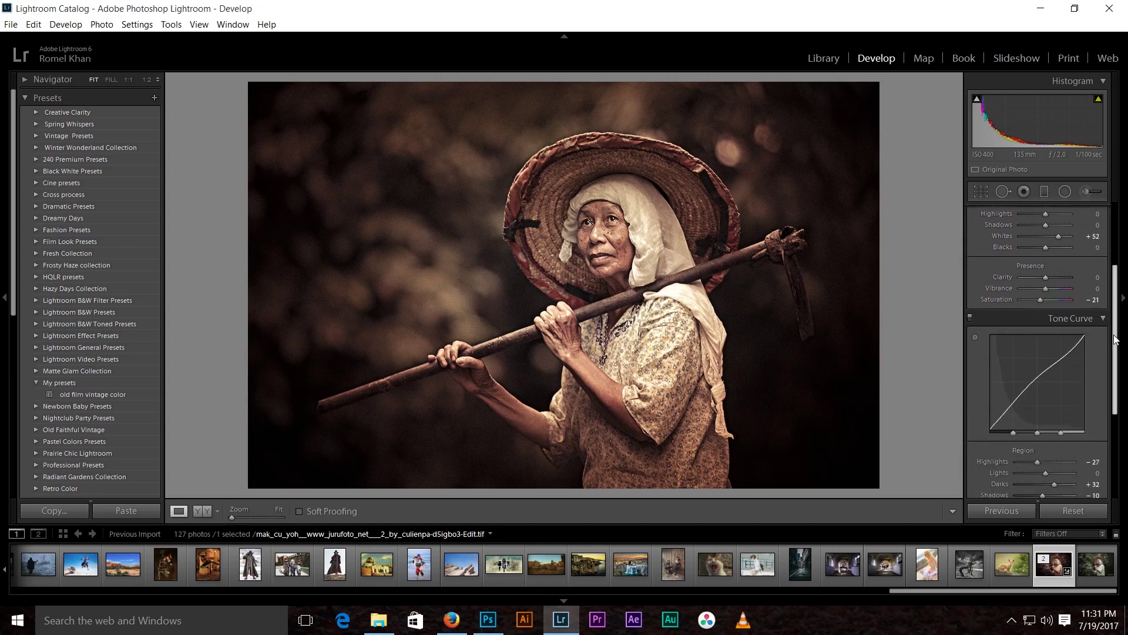
{"action": "scroll", "coordinate": [1116, 394], "scroll_direction": "down", "scroll_amount": 5}
{"action": "scroll", "coordinate": [1118, 395], "scroll_direction": "down", "scroll_amount": 3}
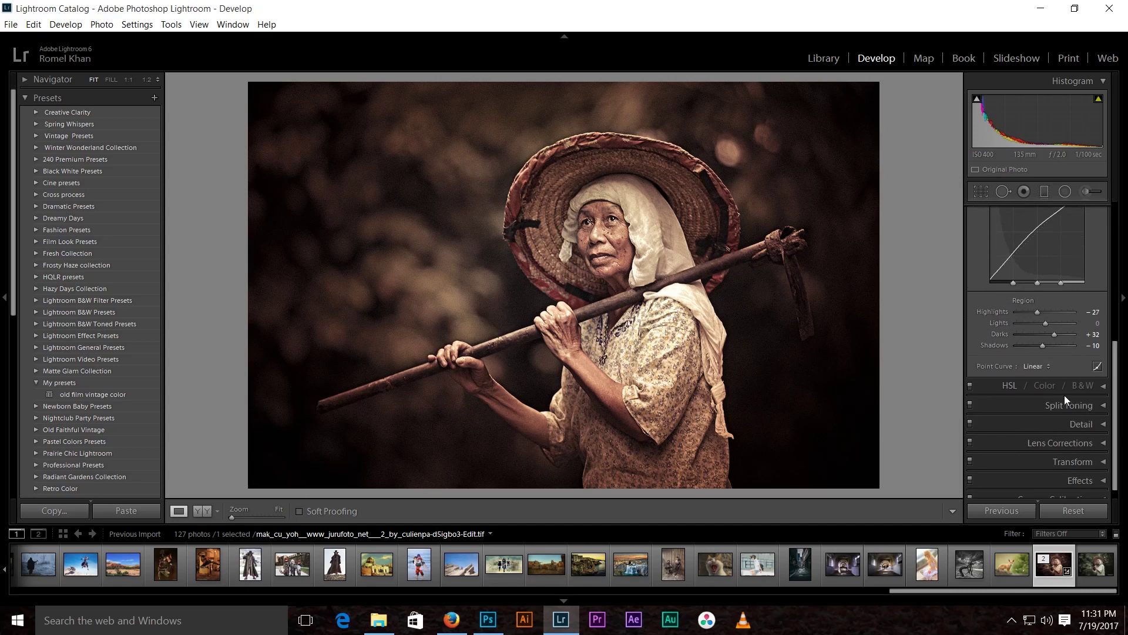
Increase Red saturation to +60 in the HSL Color panel.
{"action": "left_click", "coordinate": [1038, 386]}
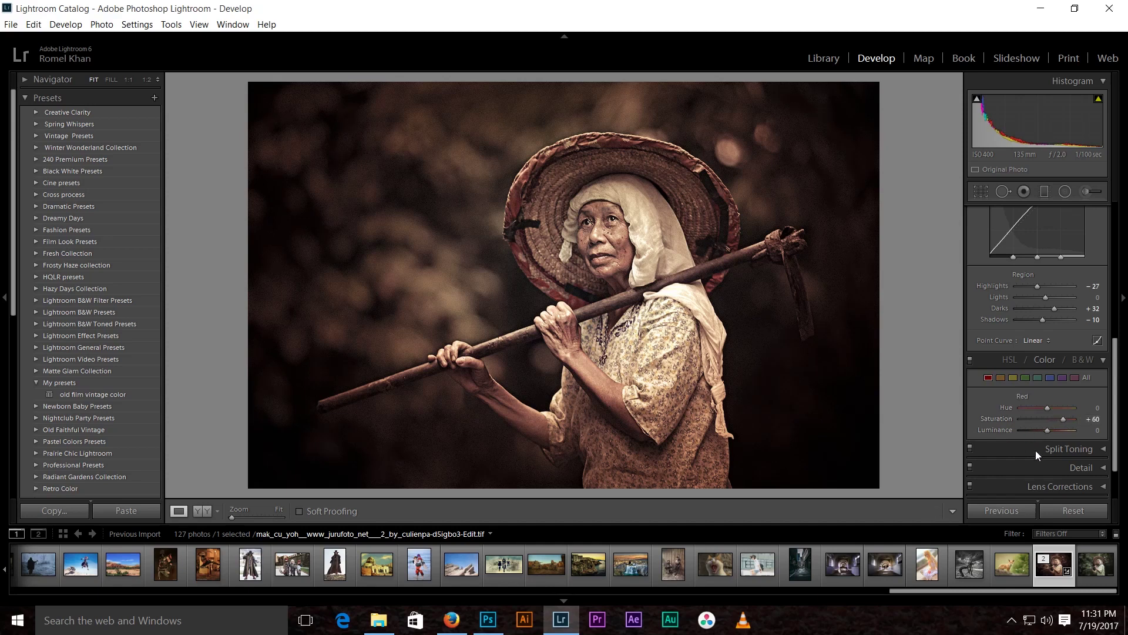
{"action": "left_click", "coordinate": [990, 356]}
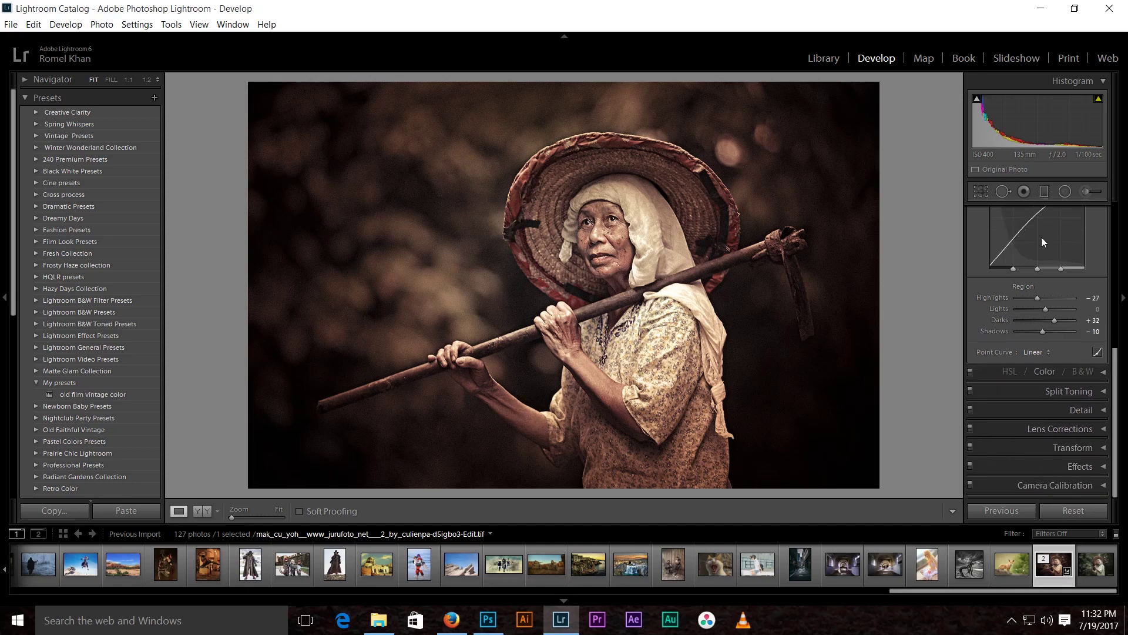